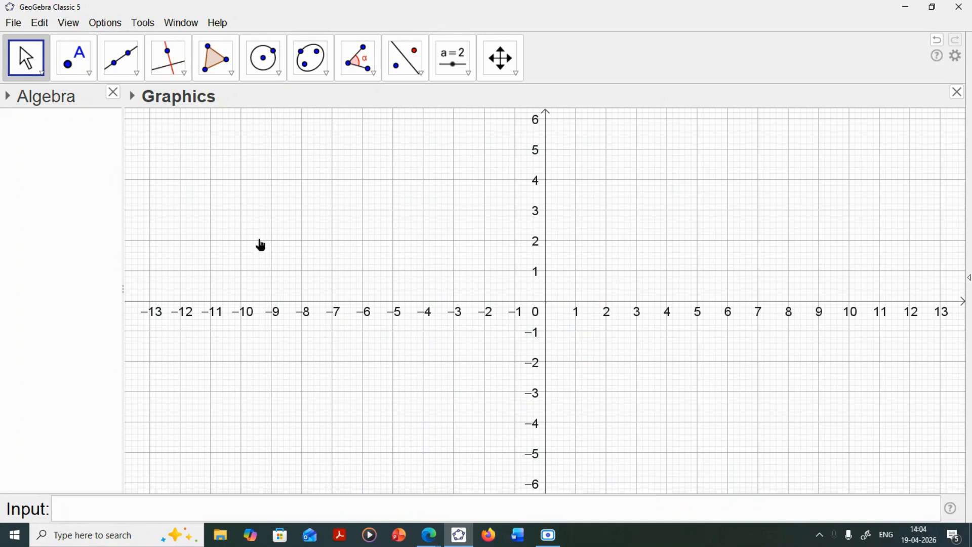
- Plot the function x^2+5x-6, widening the Algebra view to fit the whole equation and framing the full parabola
{"action": "left_click", "coordinate": [157, 503]}
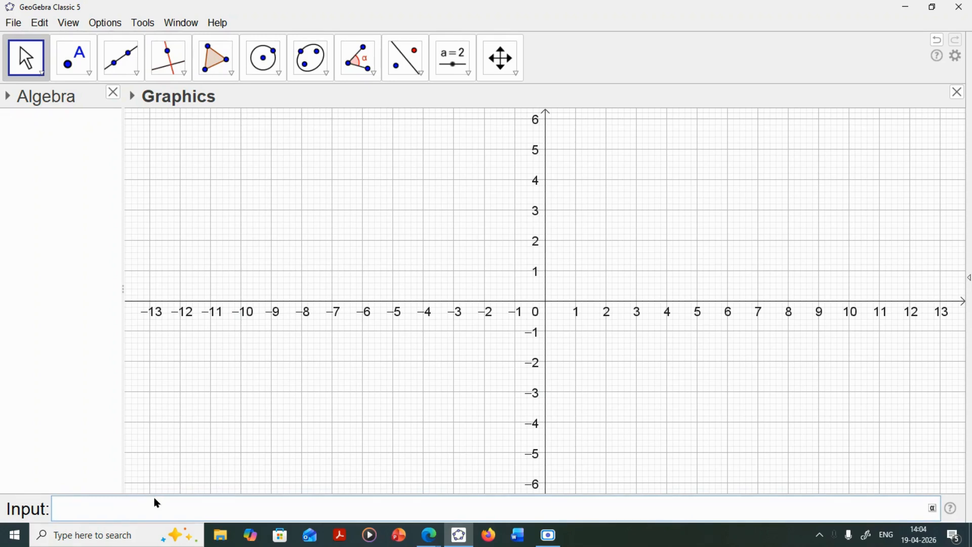
{"action": "type", "text": "x^2"}
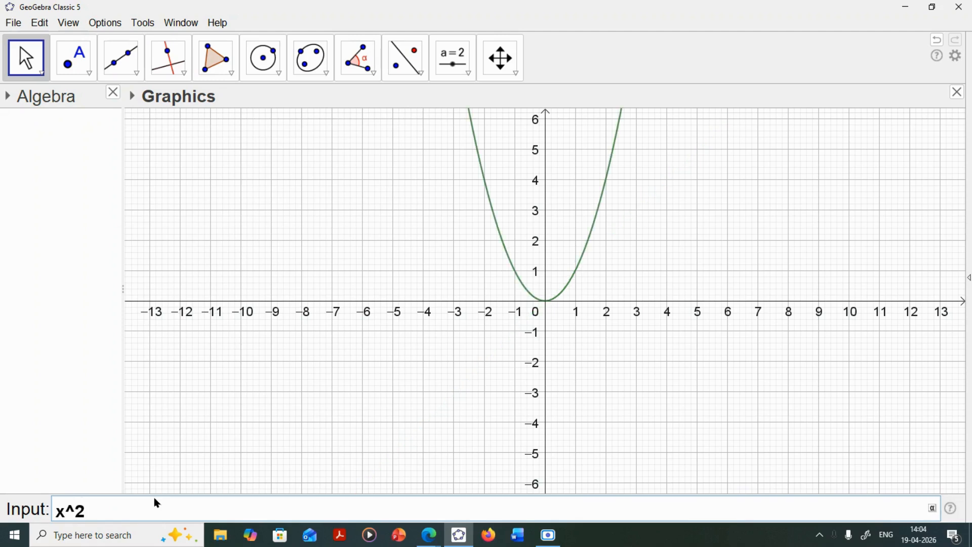
{"action": "type", "text": "+5x-6"}
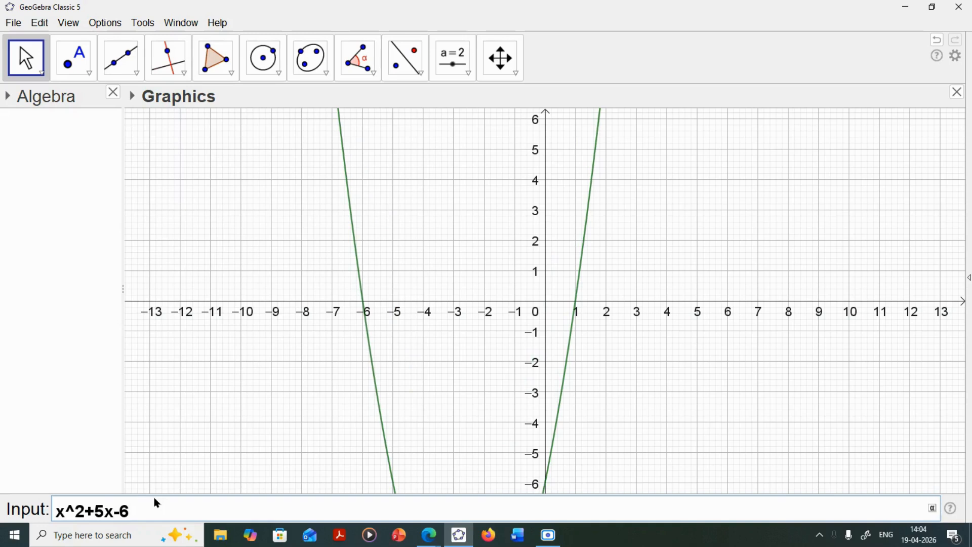
{"action": "key", "text": "Return"}
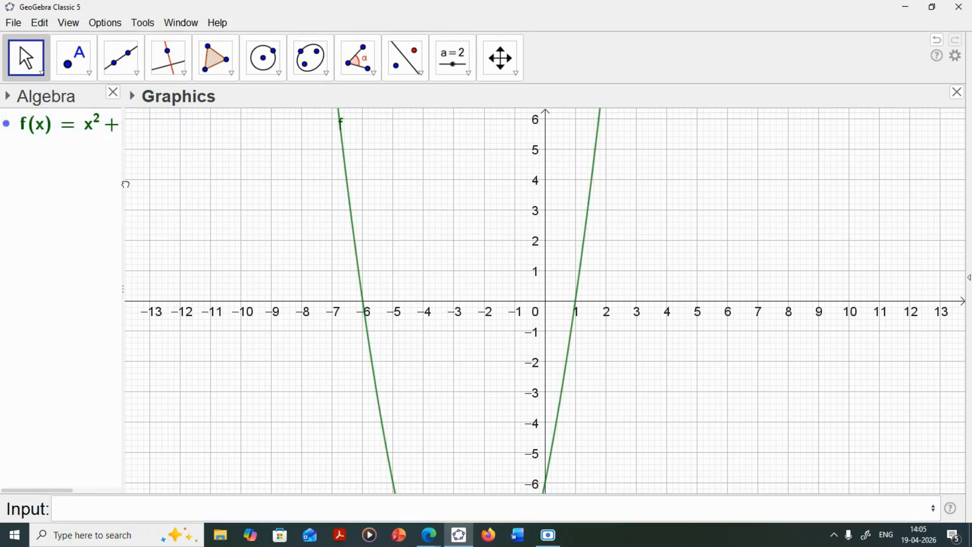
{"action": "left_click_drag", "start_coordinate": [123, 184], "coordinate": [243, 184]}
{"action": "scroll", "coordinate": [336, 200], "scroll_direction": "down", "scroll_amount": 6}
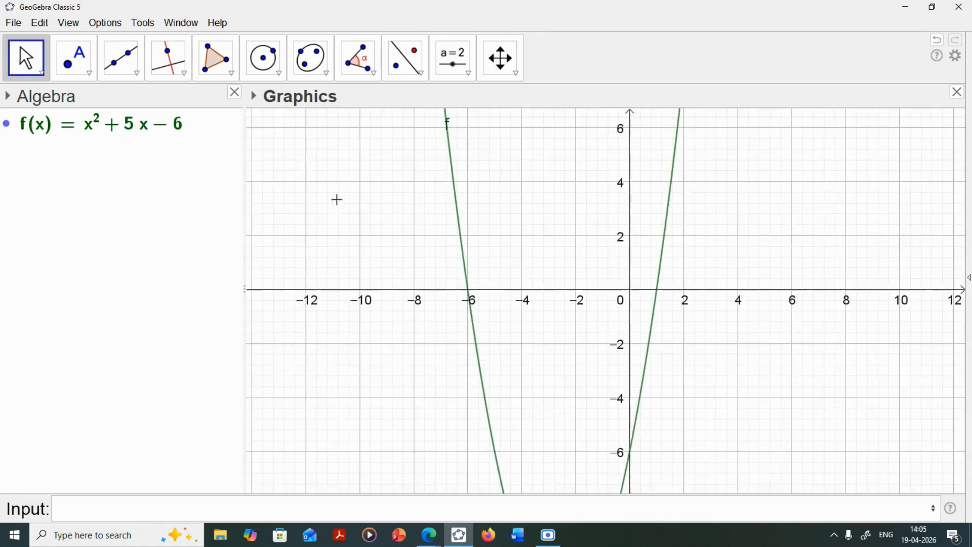
{"action": "left_click_drag", "start_coordinate": [608, 360], "coordinate": [640, 327]}
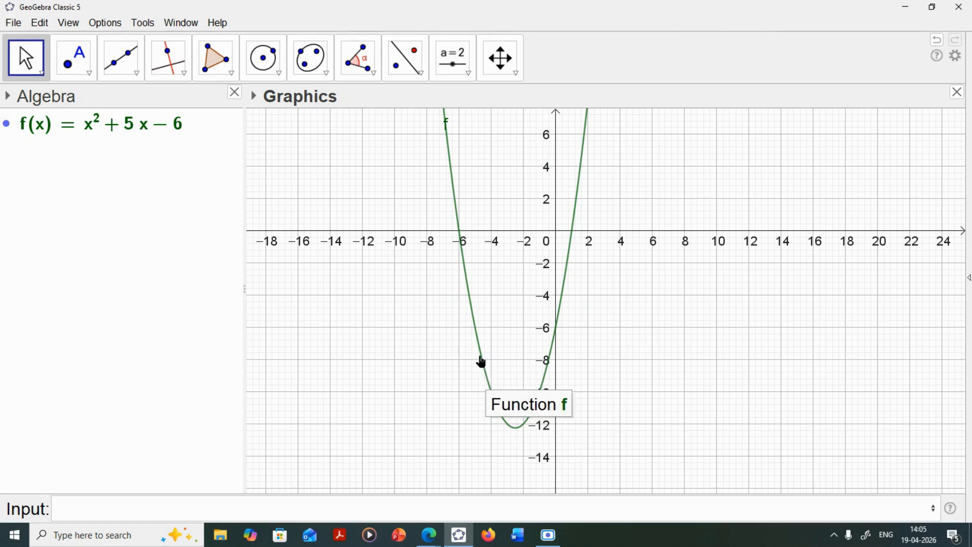
- Label the parabola with its name and full equation, and shift the label slightly toward the y-axis
{"action": "left_click", "coordinate": [453, 195]}
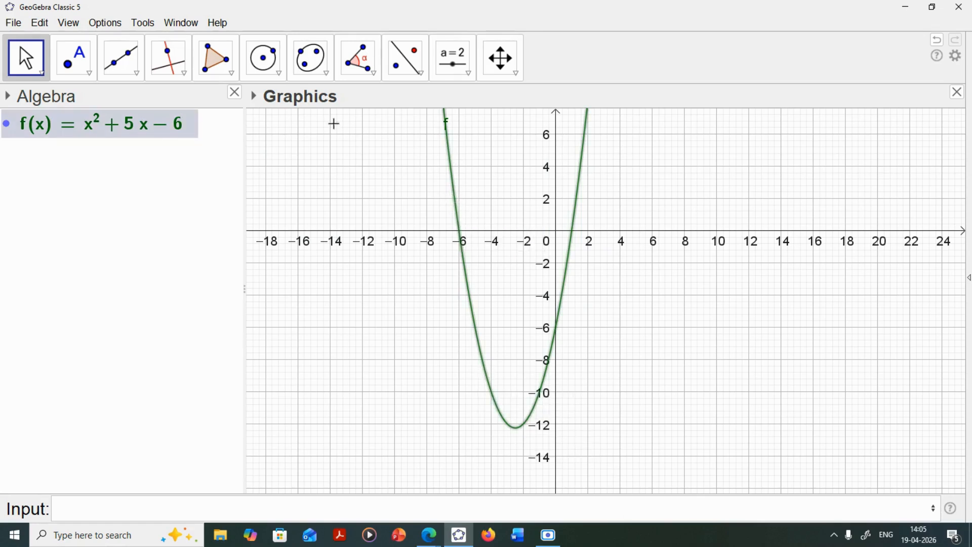
{"action": "left_click", "coordinate": [255, 98]}
{"action": "left_click", "coordinate": [373, 118]}
{"action": "left_click", "coordinate": [400, 191]}
{"action": "left_click", "coordinate": [508, 211]}
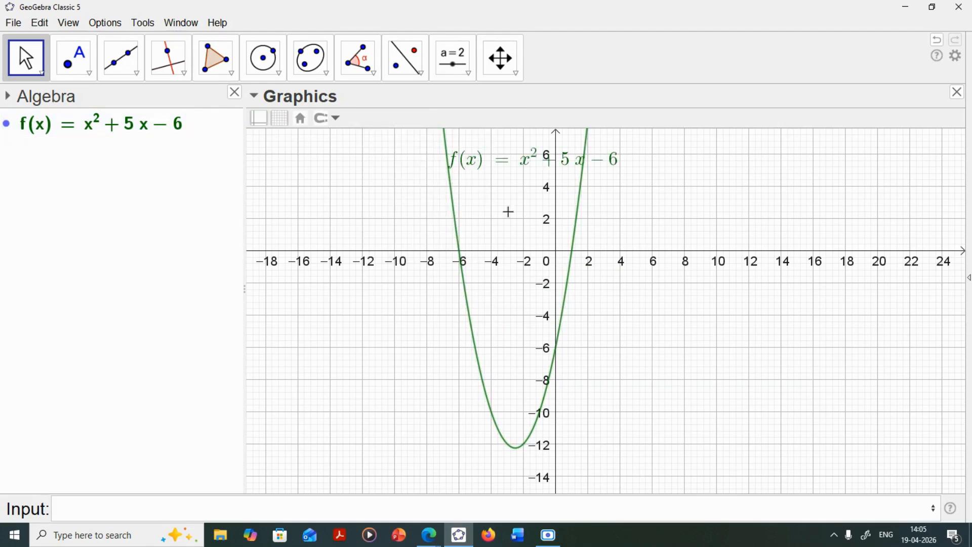
{"action": "left_click_drag", "start_coordinate": [517, 173], "coordinate": [544, 193]}
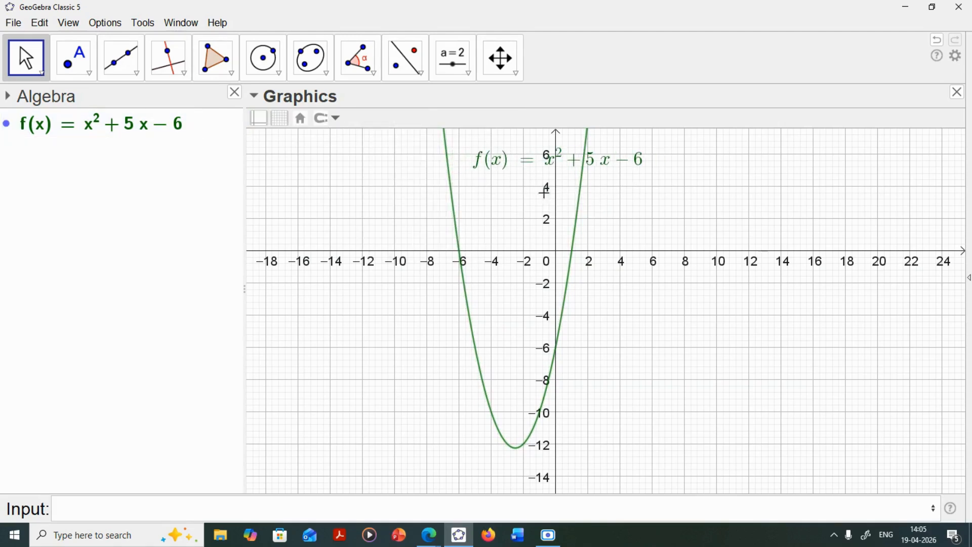
{"action": "left_click", "coordinate": [576, 258]}
{"action": "left_click", "coordinate": [582, 317]}
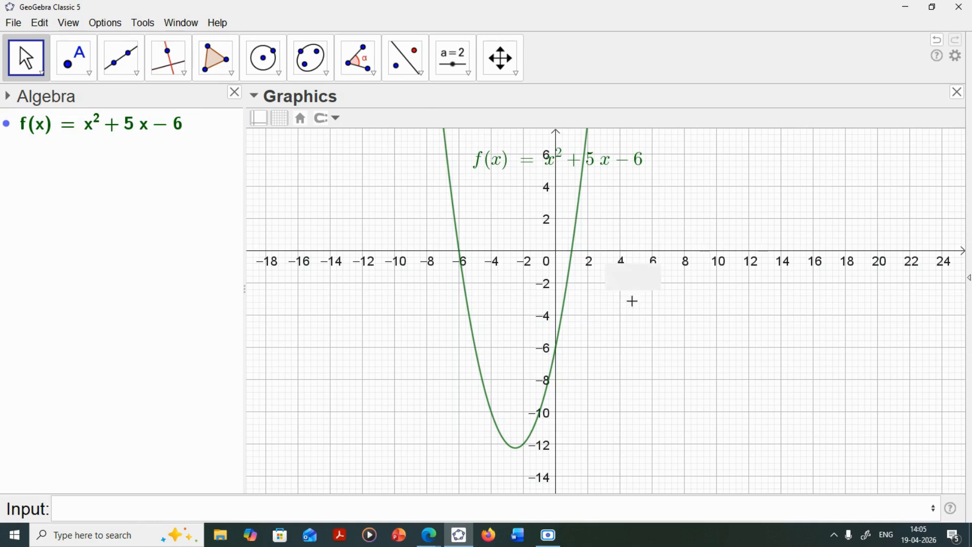
- Mark the points where the parabola f crosses the x-axis using the Roots tool
{"action": "scroll", "coordinate": [463, 287], "scroll_direction": "up", "scroll_amount": 2}
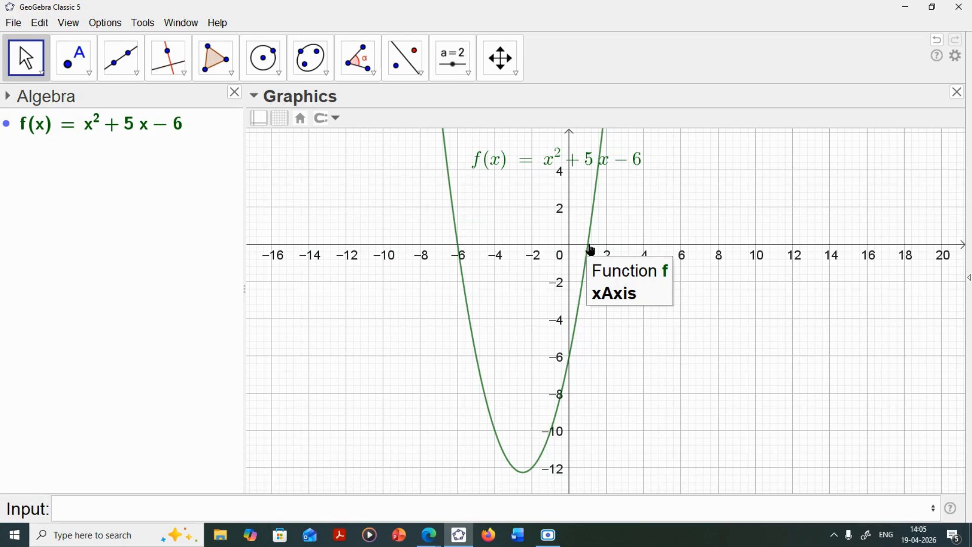
{"action": "left_click", "coordinate": [86, 75]}
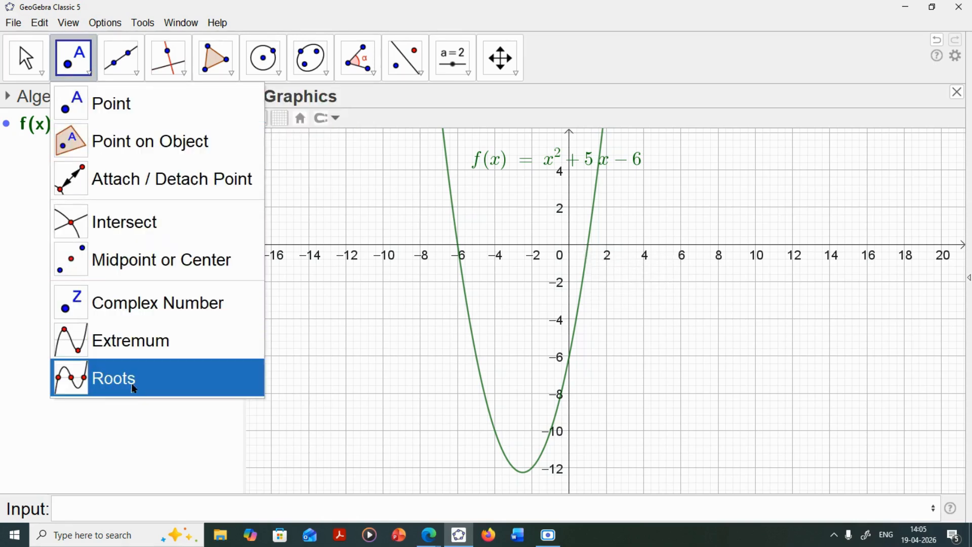
{"action": "left_click", "coordinate": [117, 380]}
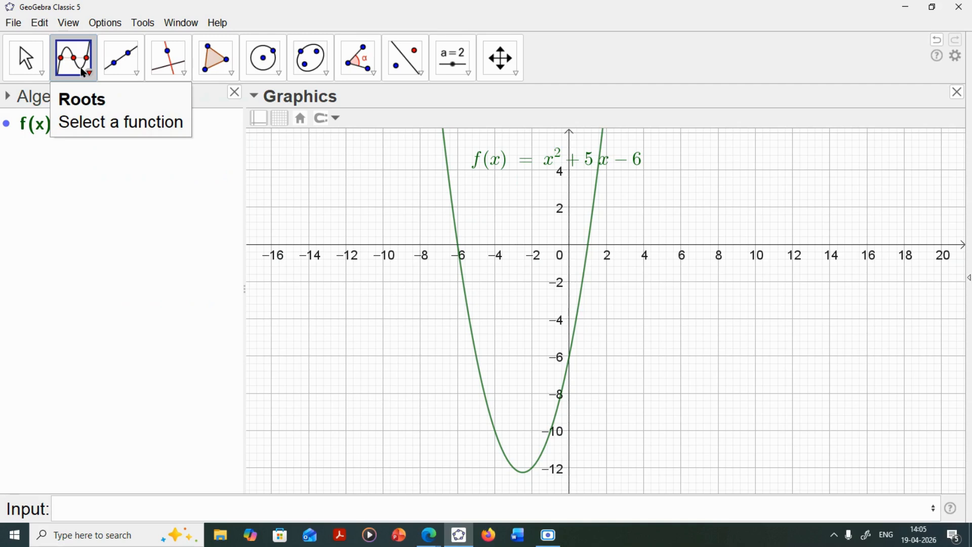
{"action": "left_click", "coordinate": [38, 127]}
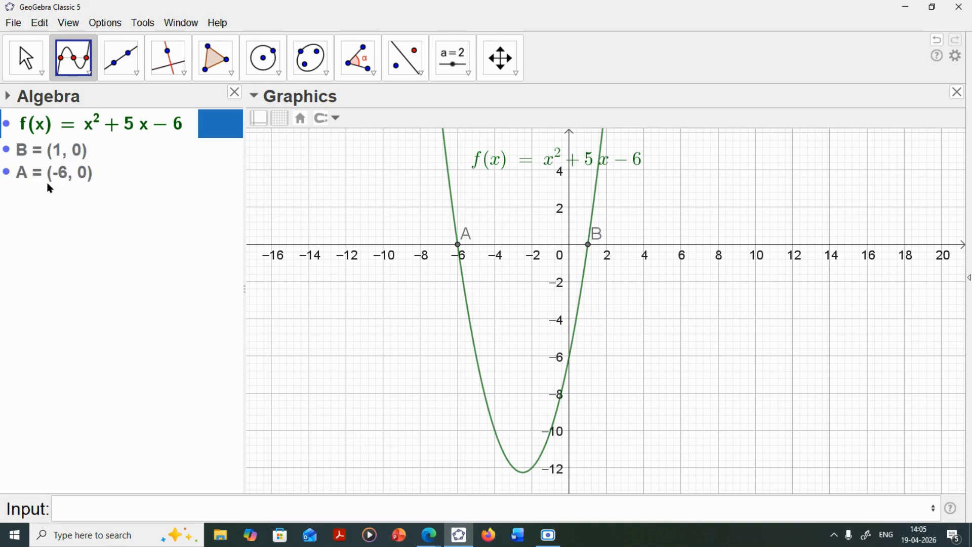
{"action": "left_click", "coordinate": [26, 59]}
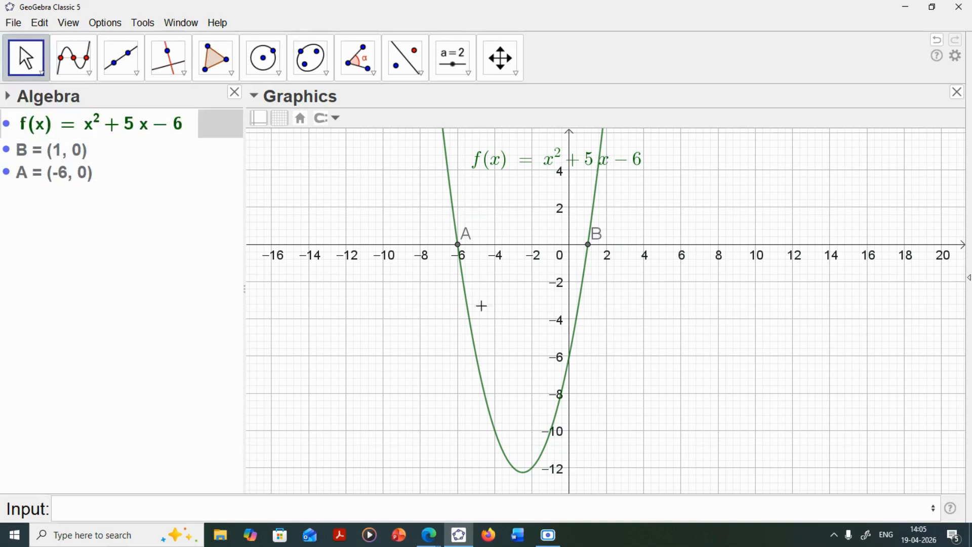
{"action": "left_click", "coordinate": [459, 255]}
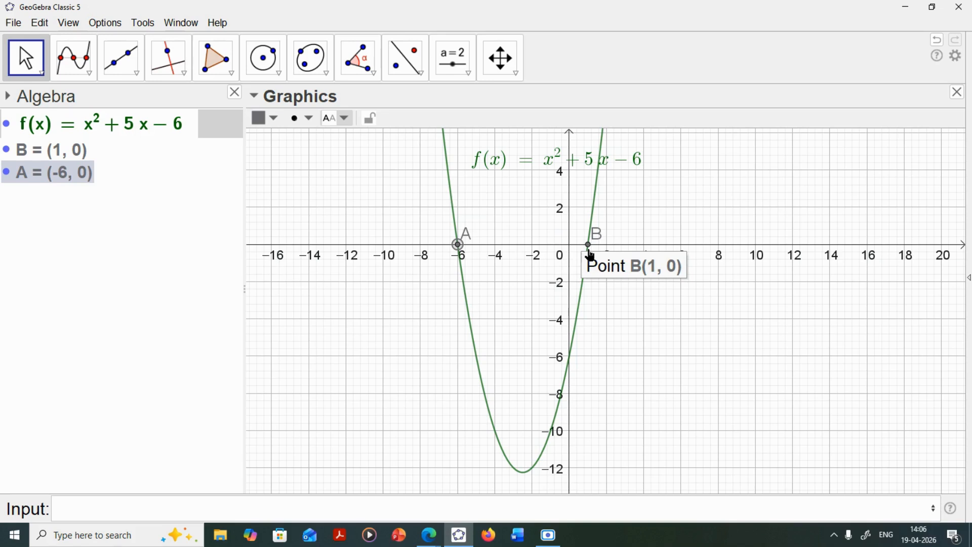
- Check both roots by evaluating f(1) and f(-6)
{"action": "left_click", "coordinate": [122, 503]}
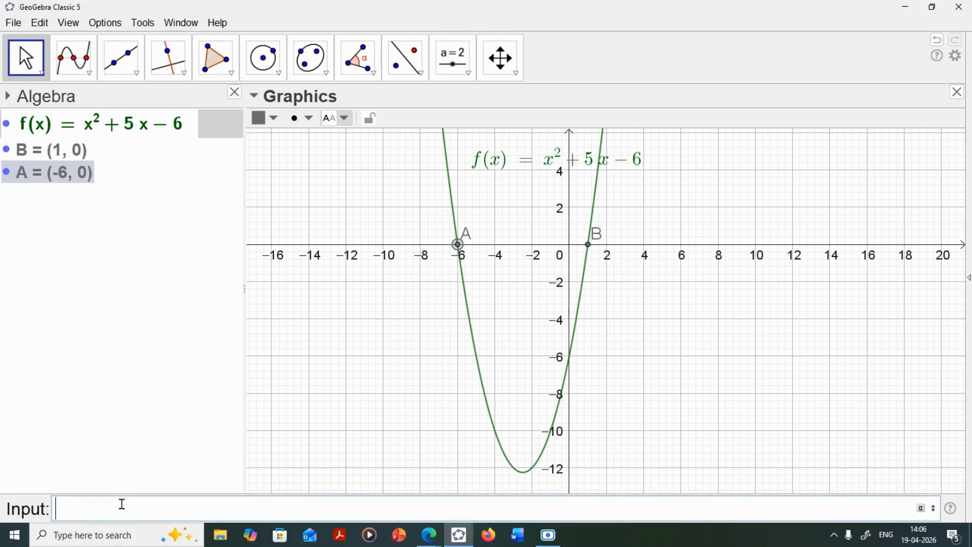
{"action": "type", "text": "f("}
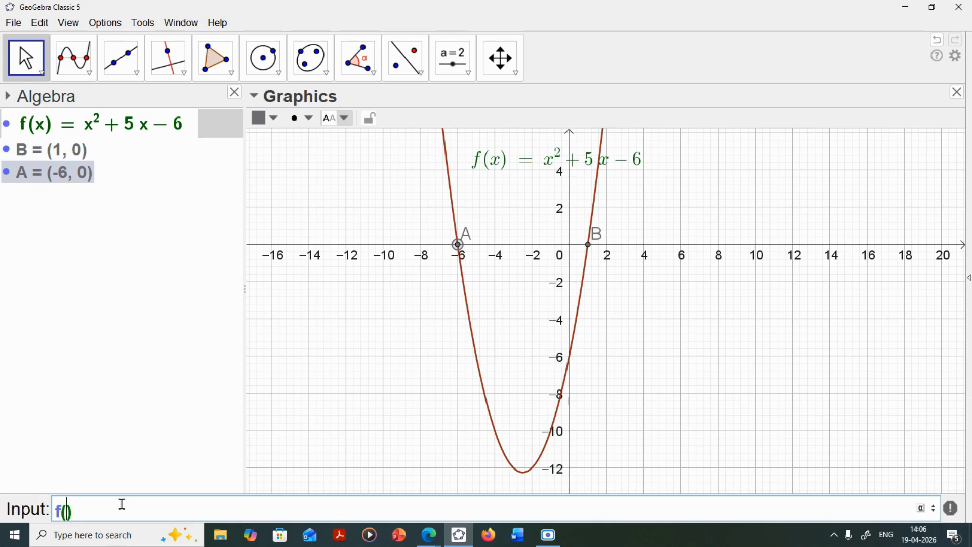
{"action": "type", "text": "1"}
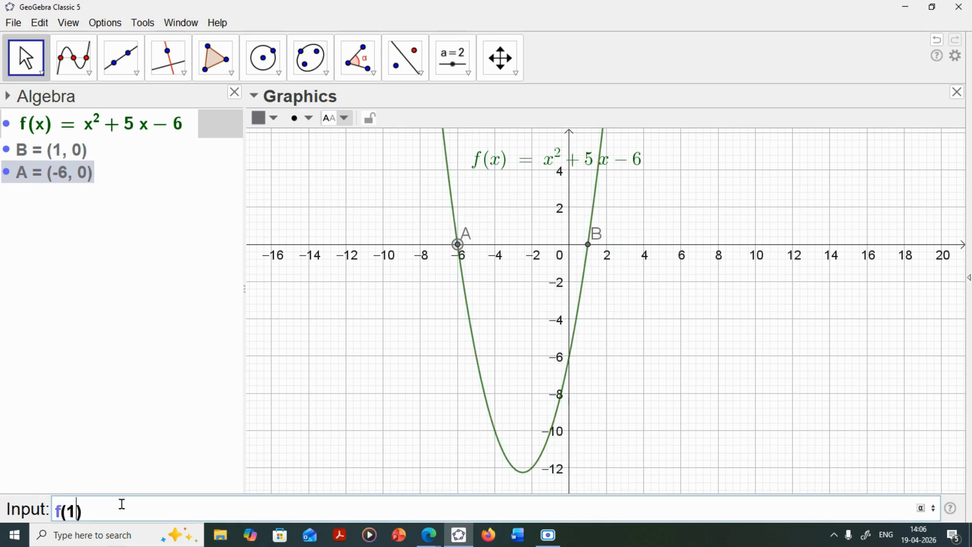
{"action": "key", "text": "Return"}
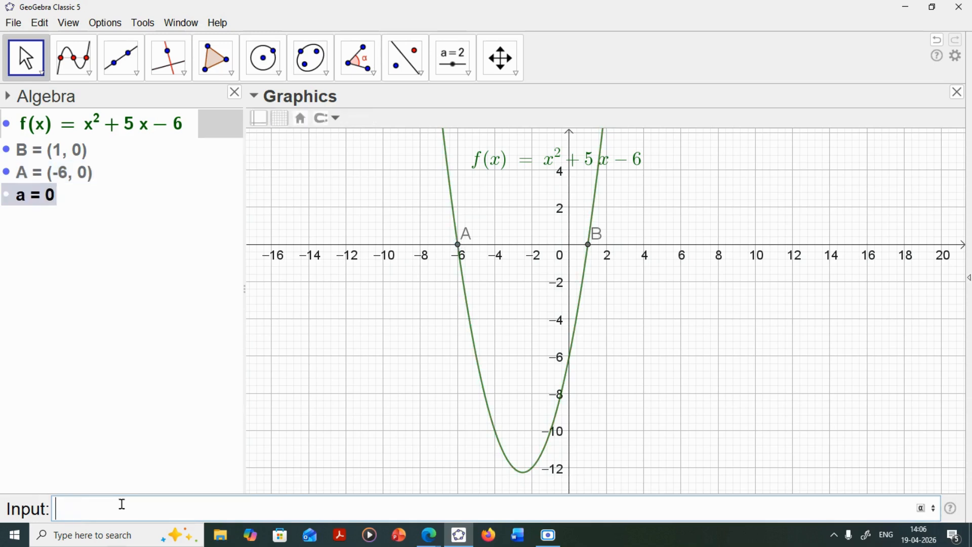
{"action": "type", "text": "f"}
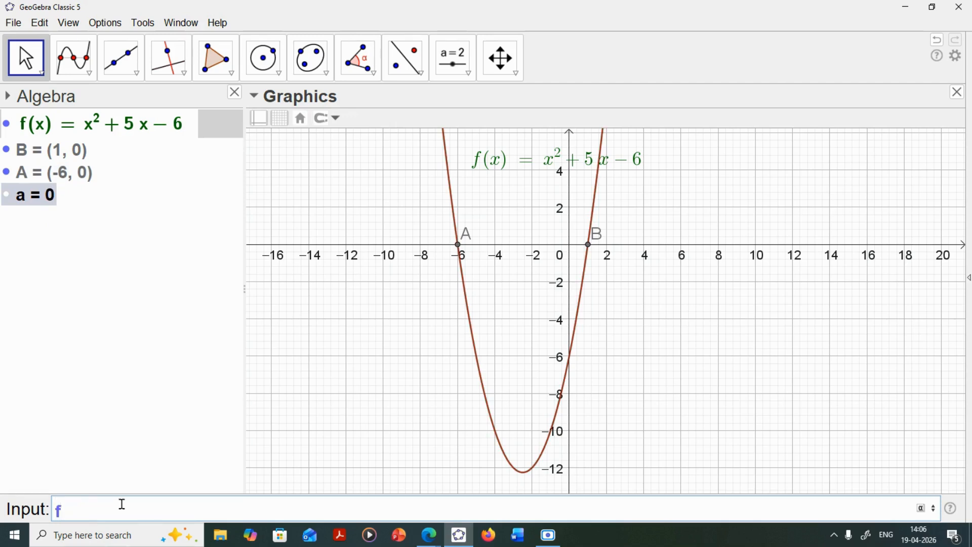
{"action": "type", "text": "(-6"}
{"action": "key", "text": "Return"}
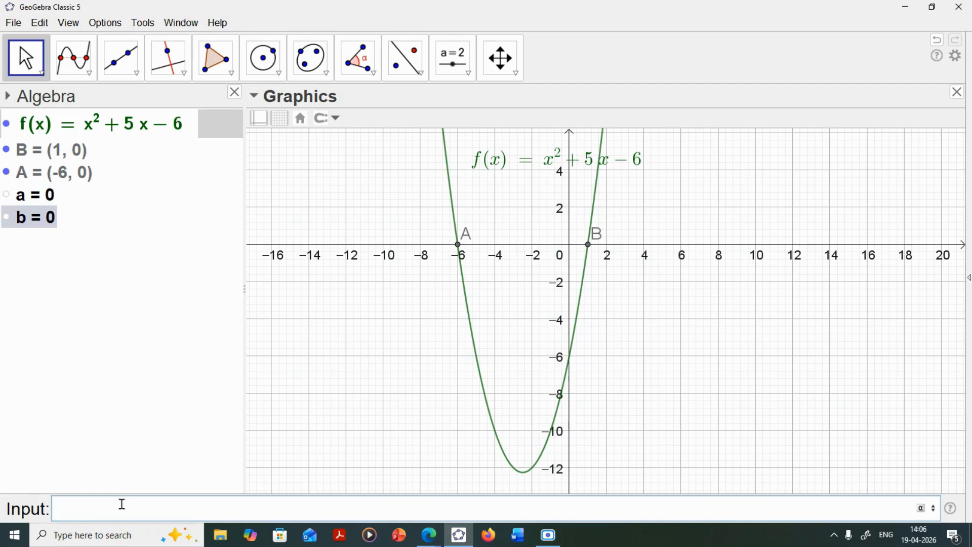
{"action": "left_click", "coordinate": [465, 449]}
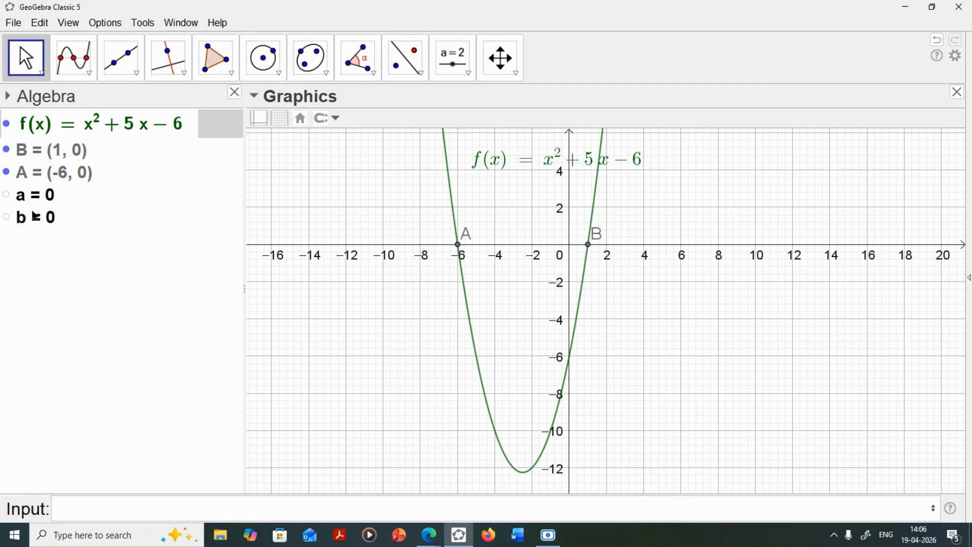
- Hide root points A and B and the function f from the graph
{"action": "left_click", "coordinate": [9, 176]}
{"action": "left_click", "coordinate": [8, 148]}
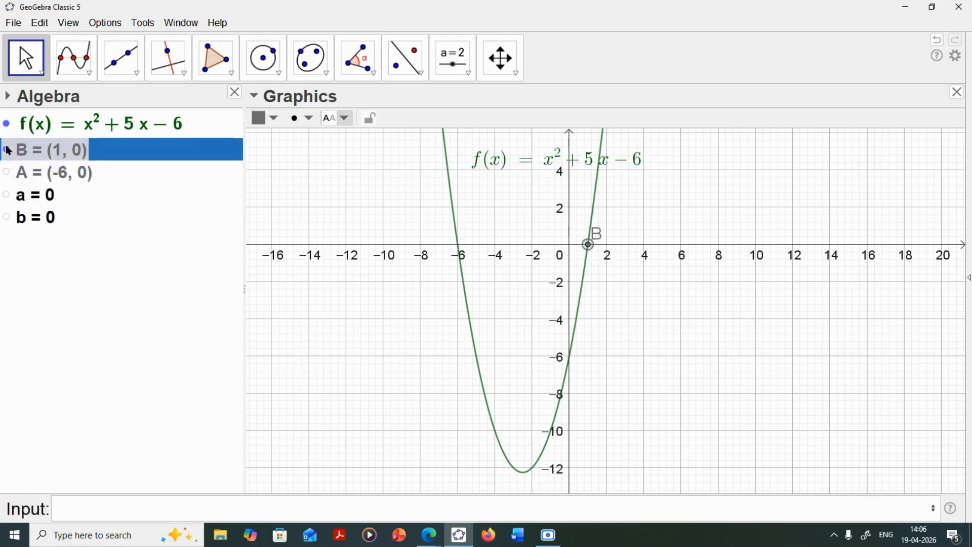
{"action": "left_click", "coordinate": [9, 125]}
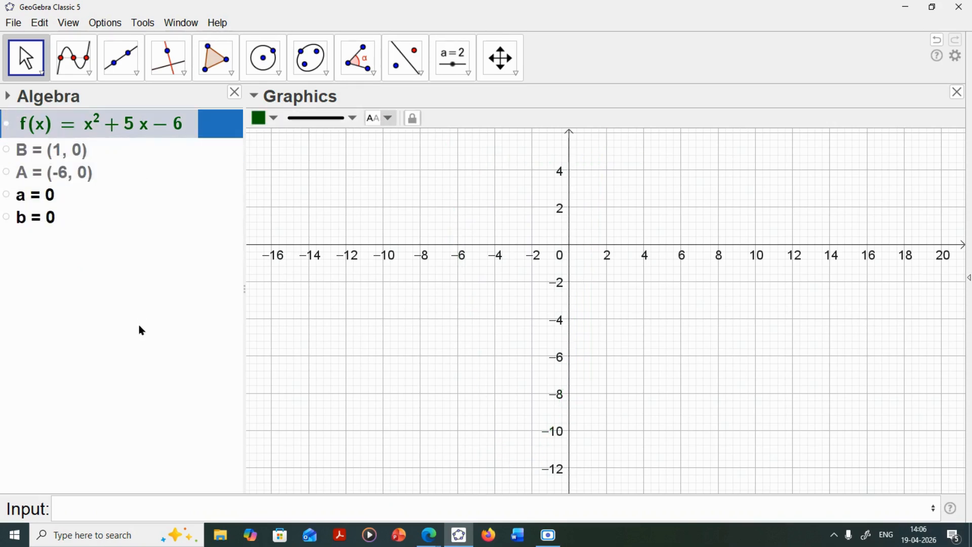
- Plot the cubic function 2x^3-3x+4
{"action": "left_click", "coordinate": [83, 506]}
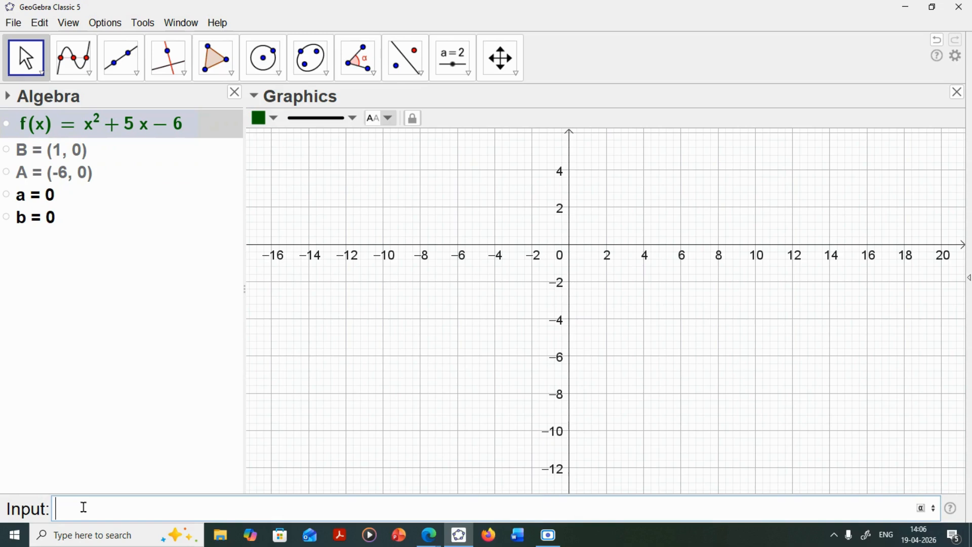
{"action": "type", "text": "2x"}
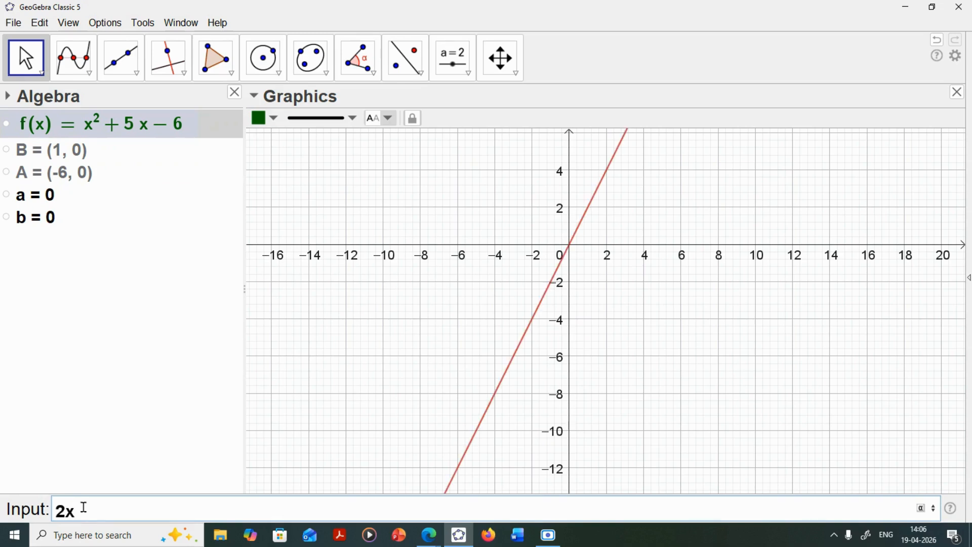
{"action": "type", "text": "^3"}
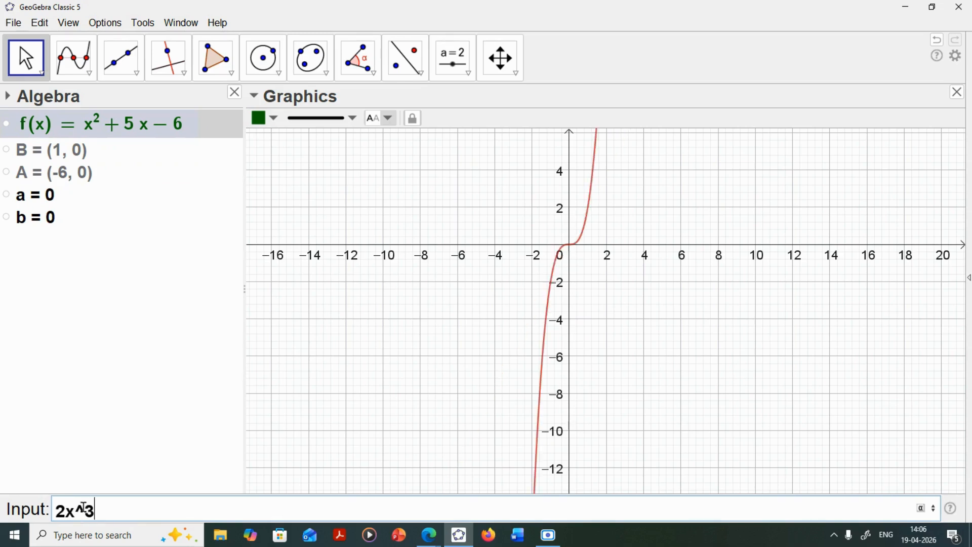
{"action": "type", "text": "-3"}
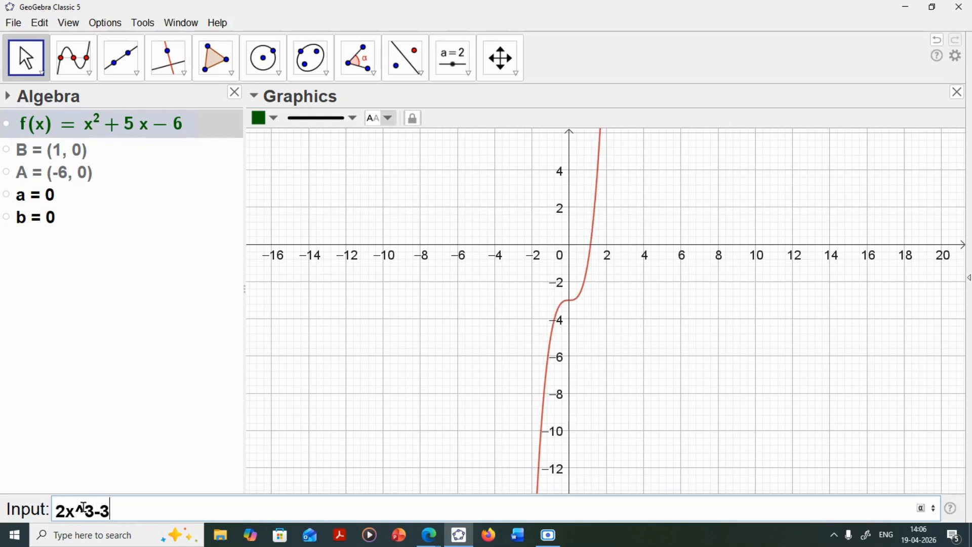
{"action": "type", "text": "x"}
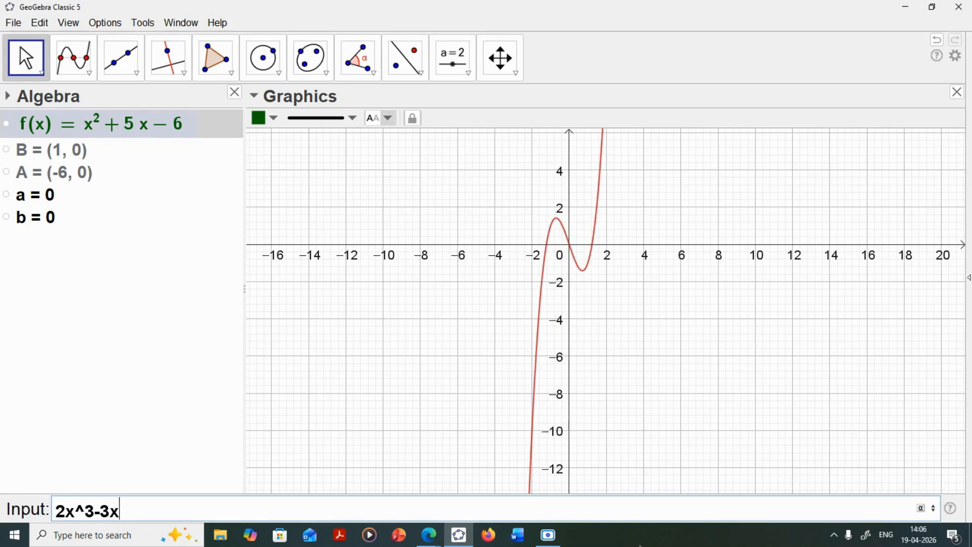
{"action": "type", "text": "+4"}
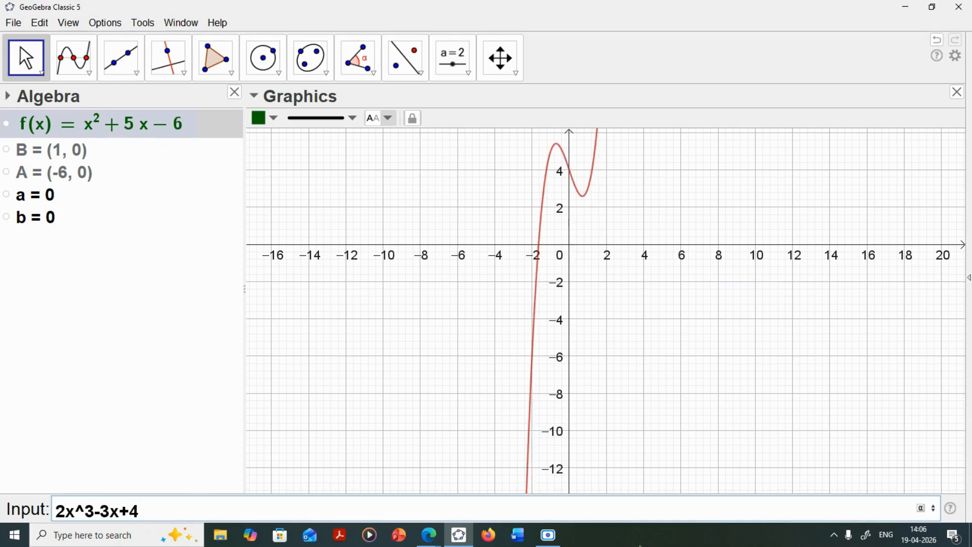
{"action": "key", "text": "Return"}
{"action": "left_click", "coordinate": [484, 303]}
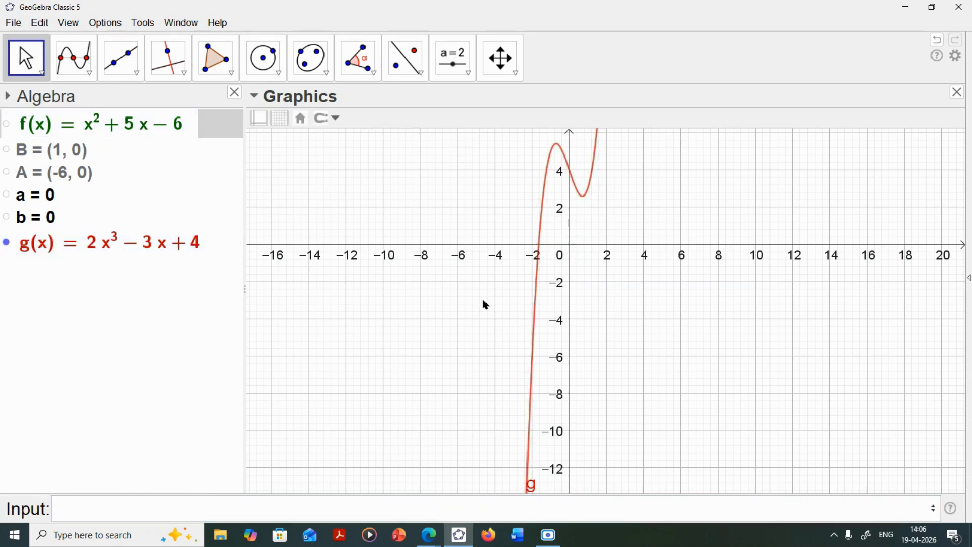
- Mark the real root of the cubic function g on the x-axis with the Roots tool
{"action": "scroll", "coordinate": [616, 243], "scroll_direction": "up", "scroll_amount": 2}
{"action": "left_click_drag", "start_coordinate": [615, 243], "coordinate": [597, 408]}
{"action": "scroll", "coordinate": [549, 343], "scroll_direction": "up", "scroll_amount": 2}
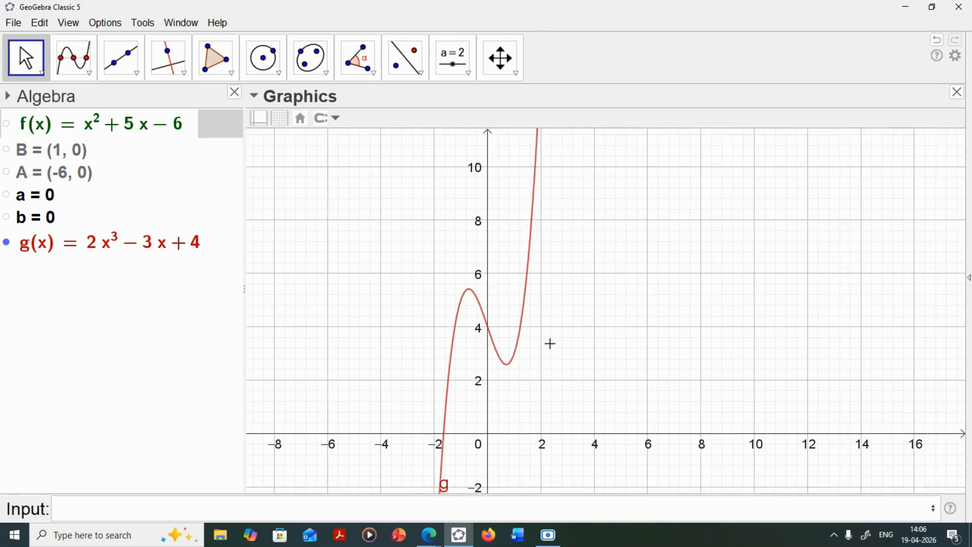
{"action": "scroll", "coordinate": [549, 343], "scroll_direction": "down", "scroll_amount": 3}
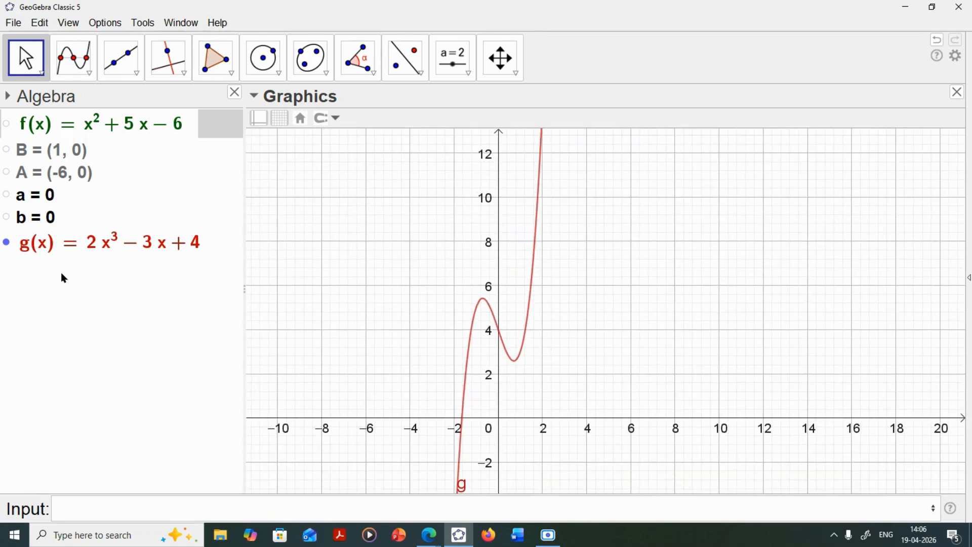
{"action": "left_click", "coordinate": [76, 65]}
{"action": "left_click", "coordinate": [72, 244]}
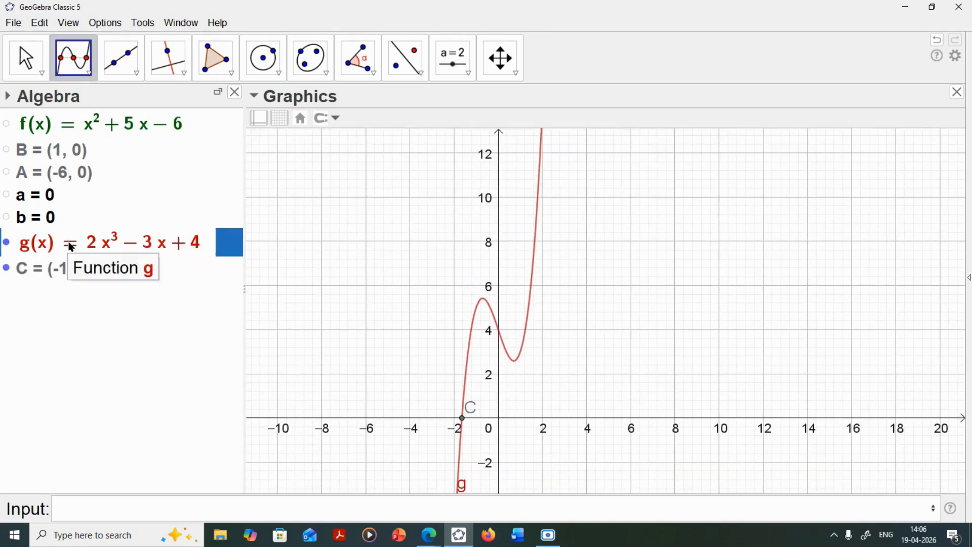
- Examine where the cubic function g crosses the x-axis at its root point C
{"action": "key", "text": "Escape"}
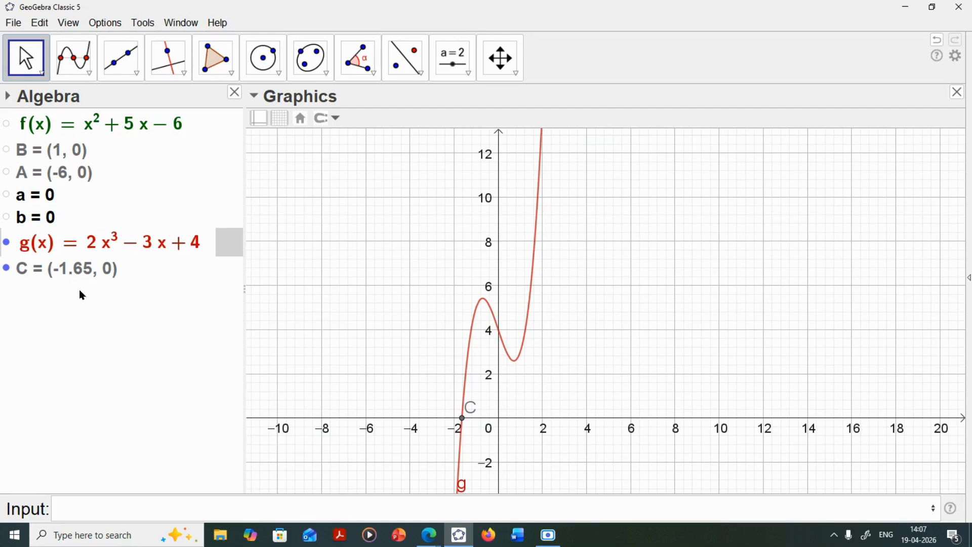
{"action": "scroll", "coordinate": [607, 350], "scroll_direction": "up", "scroll_amount": 2}
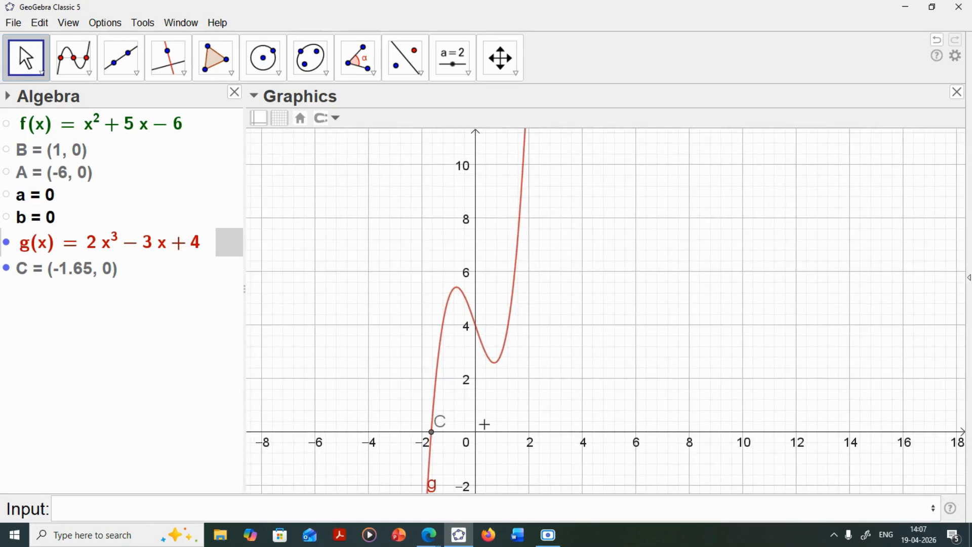
{"action": "left_click", "coordinate": [432, 433]}
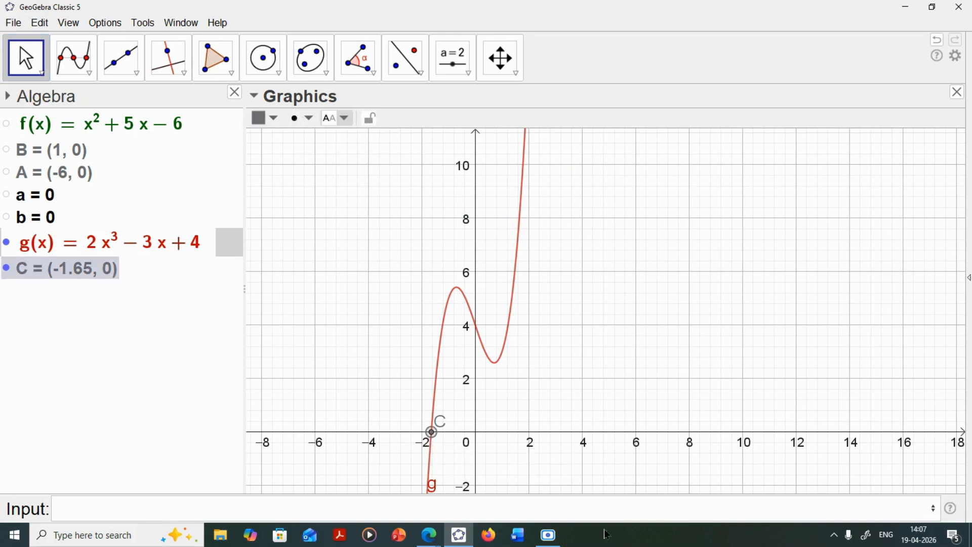
{"action": "left_click", "coordinate": [157, 333]}
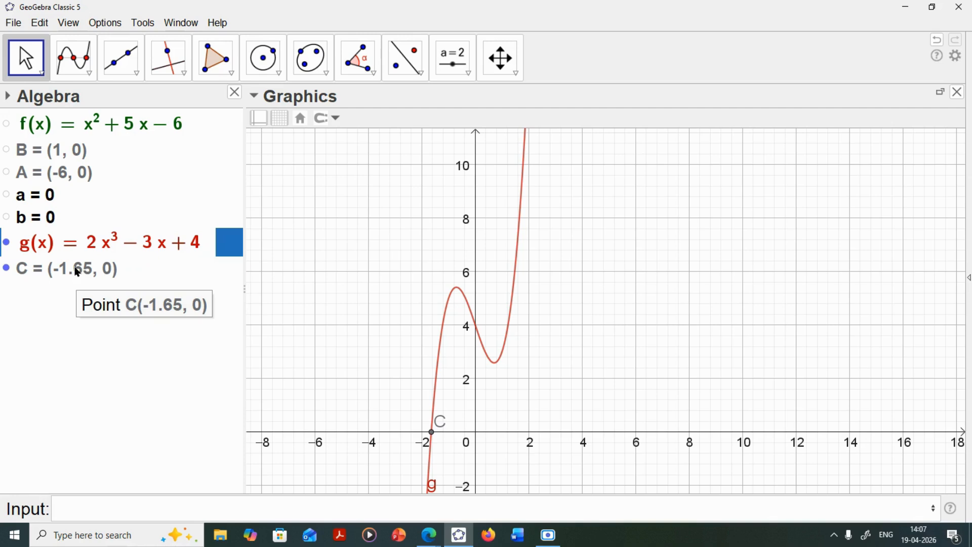
{"action": "scroll", "coordinate": [480, 398], "scroll_direction": "up", "scroll_amount": 2}
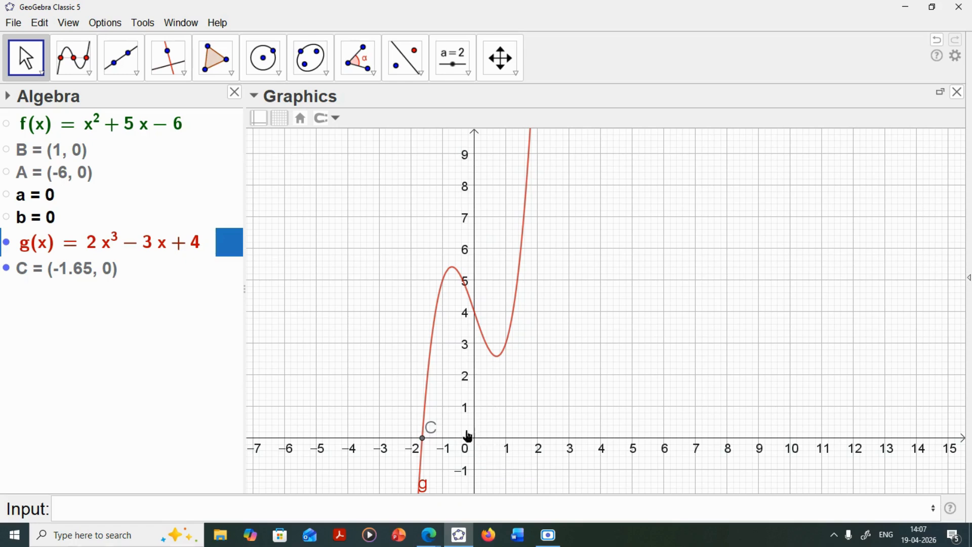
- Hide the cubic function g and its root point C from the graph
{"action": "left_click", "coordinate": [7, 242]}
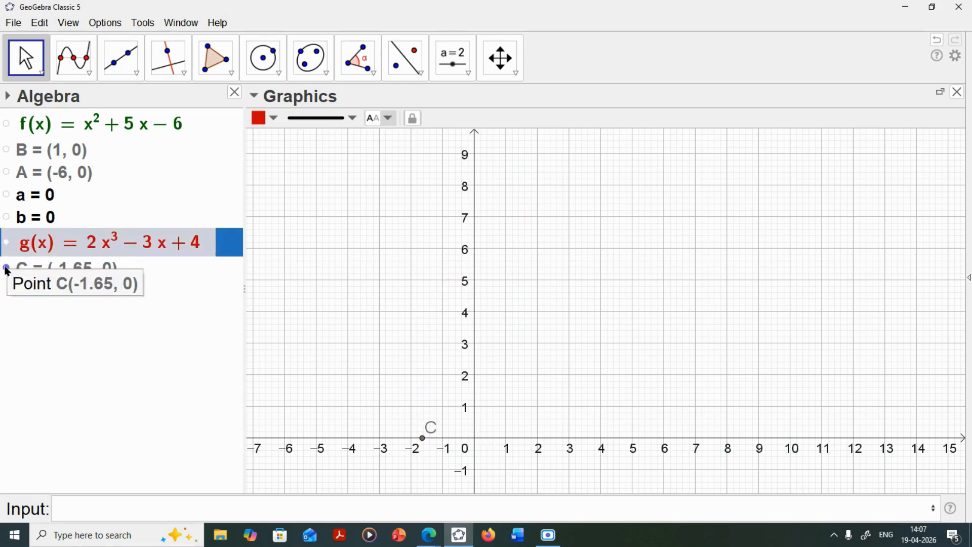
{"action": "left_click", "coordinate": [6, 269]}
- Plot the quartic function 3x^4+5
{"action": "left_click", "coordinate": [85, 509]}
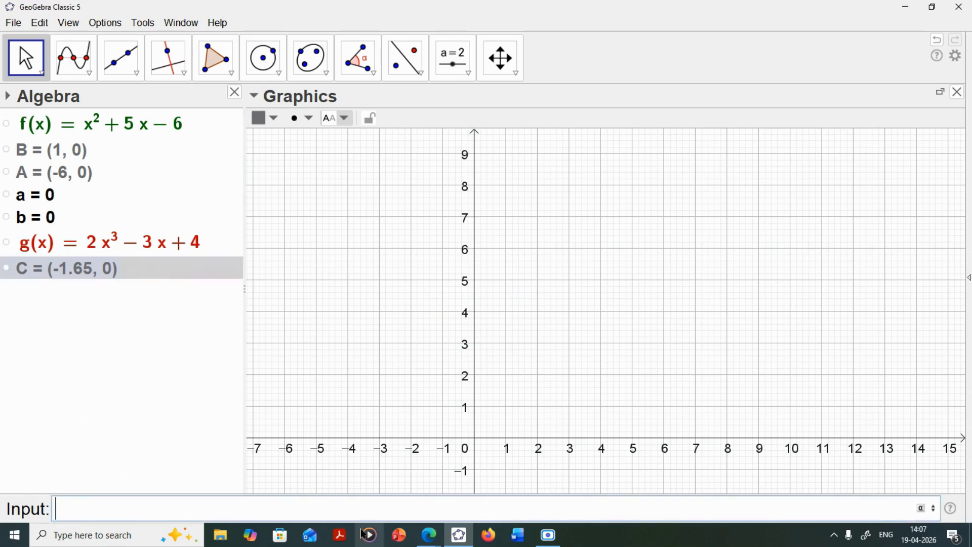
{"action": "type", "text": "3x"}
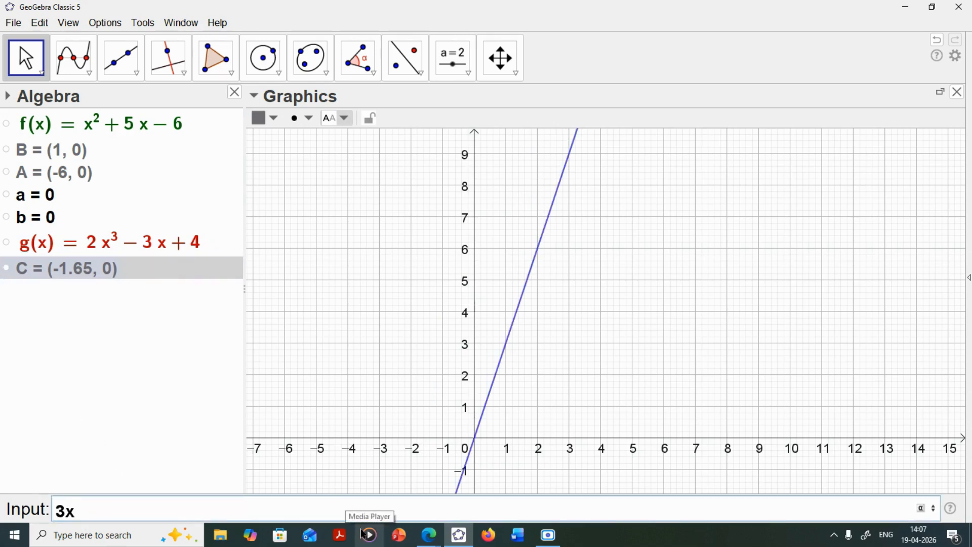
{"action": "type", "text": "^4"}
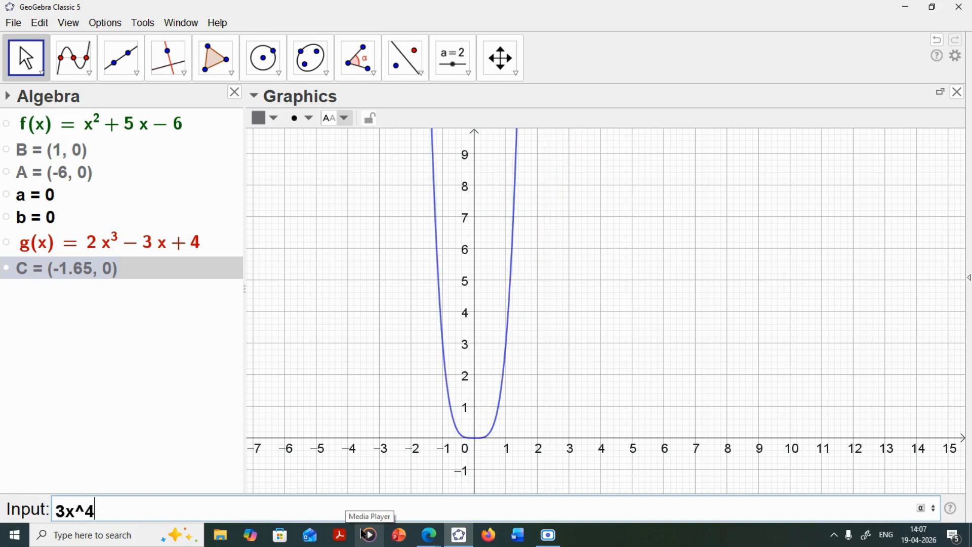
{"action": "type", "text": "+5"}
{"action": "key", "text": "Return"}
{"action": "left_click", "coordinate": [587, 276]}
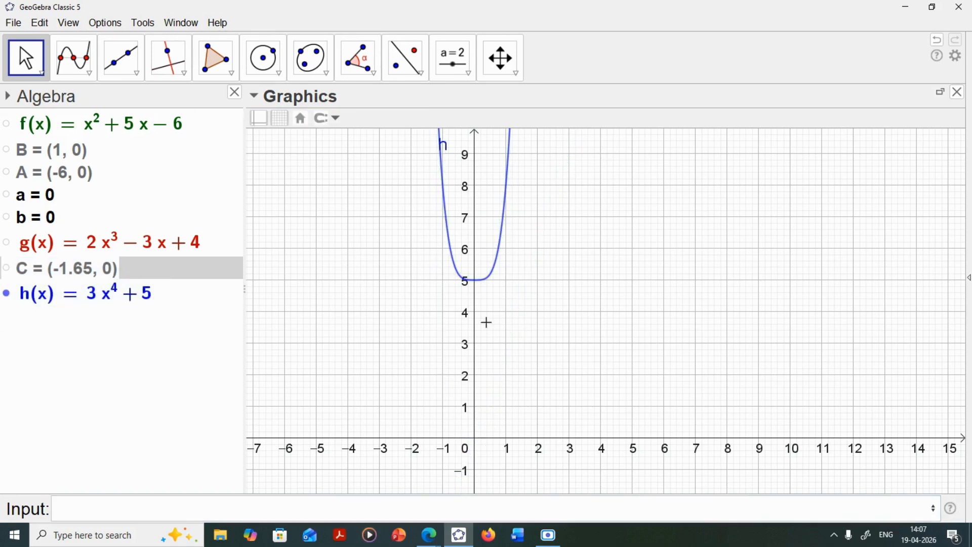
- Label the curve of h with its name and equation, and move the label to the right near the top of the curve
{"action": "scroll", "coordinate": [486, 321], "scroll_direction": "up", "scroll_amount": 1}
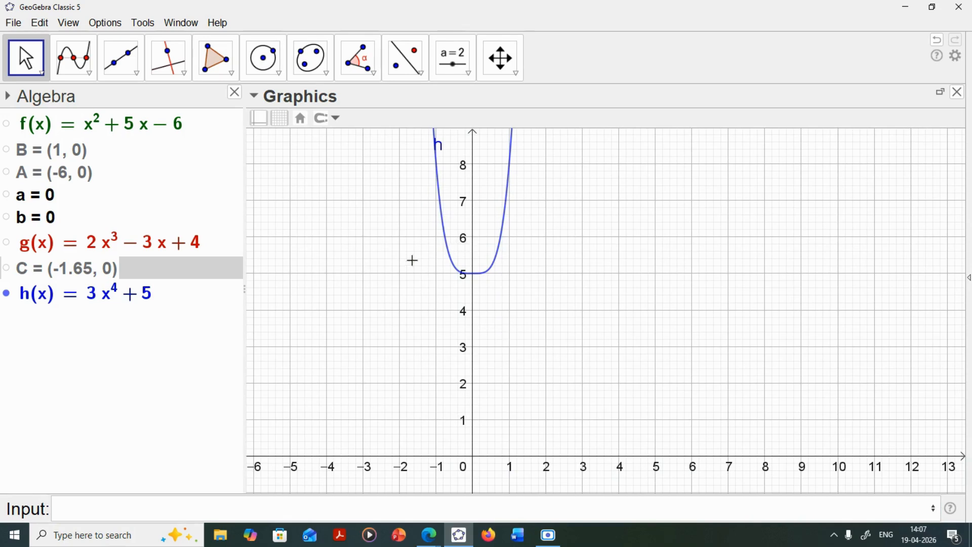
{"action": "left_click", "coordinate": [442, 221]}
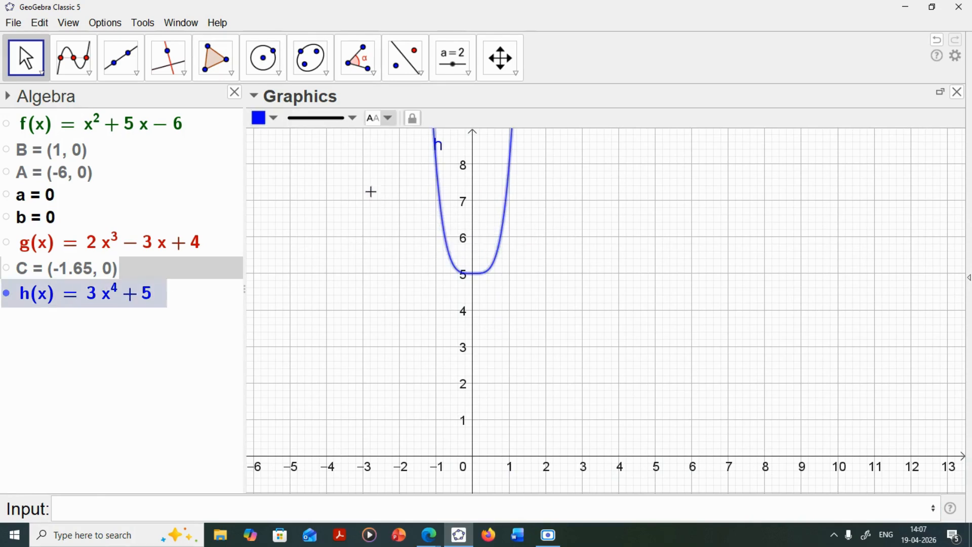
{"action": "left_click", "coordinate": [387, 117]}
{"action": "left_click", "coordinate": [399, 193]}
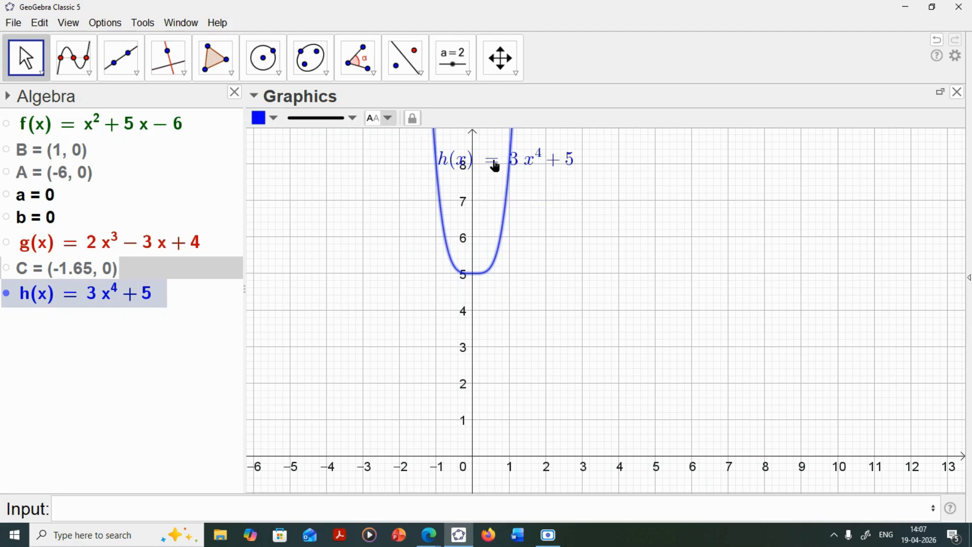
{"action": "left_click_drag", "start_coordinate": [495, 162], "coordinate": [623, 206]}
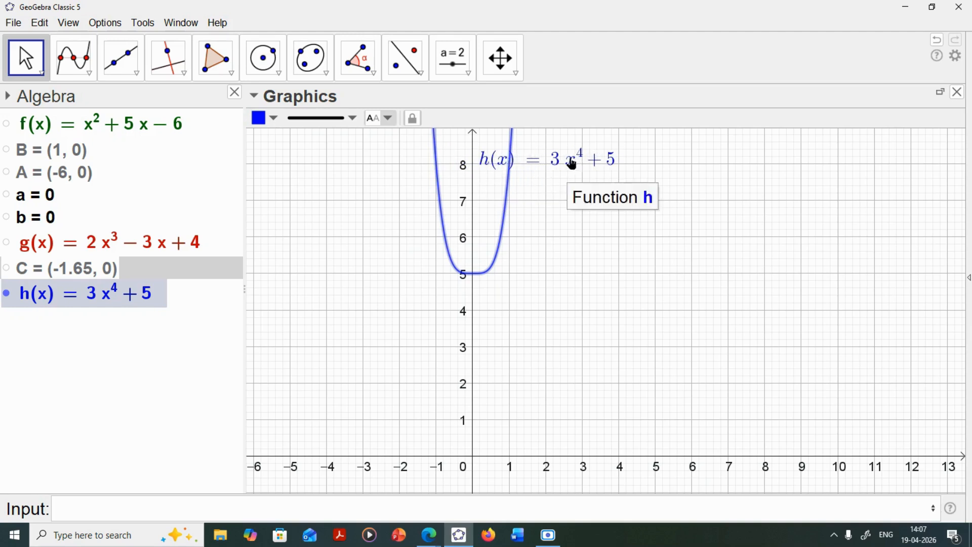
- Apply the Roots tool to the quartic function h to look for real roots
{"action": "left_click", "coordinate": [76, 72]}
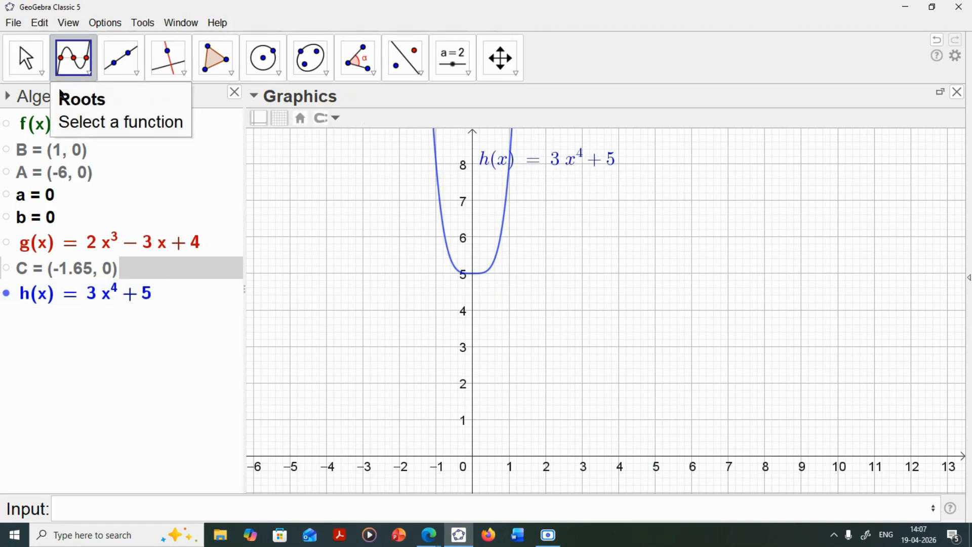
{"action": "left_click", "coordinate": [128, 303]}
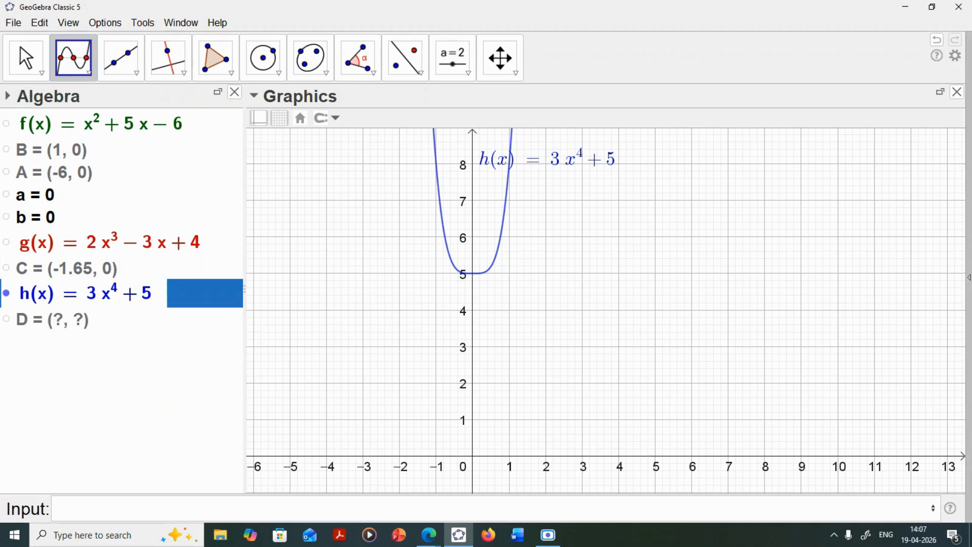
{"action": "left_click", "coordinate": [24, 77]}
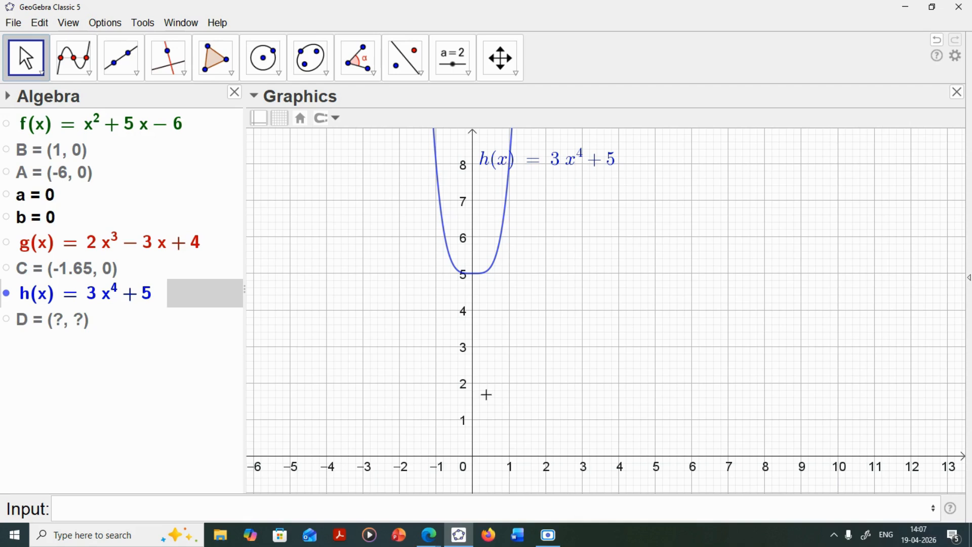
- Show the quadratic function f and hide the quartic h to review where f crosses the x-axis
{"action": "scroll", "coordinate": [486, 394], "scroll_direction": "down", "scroll_amount": 2}
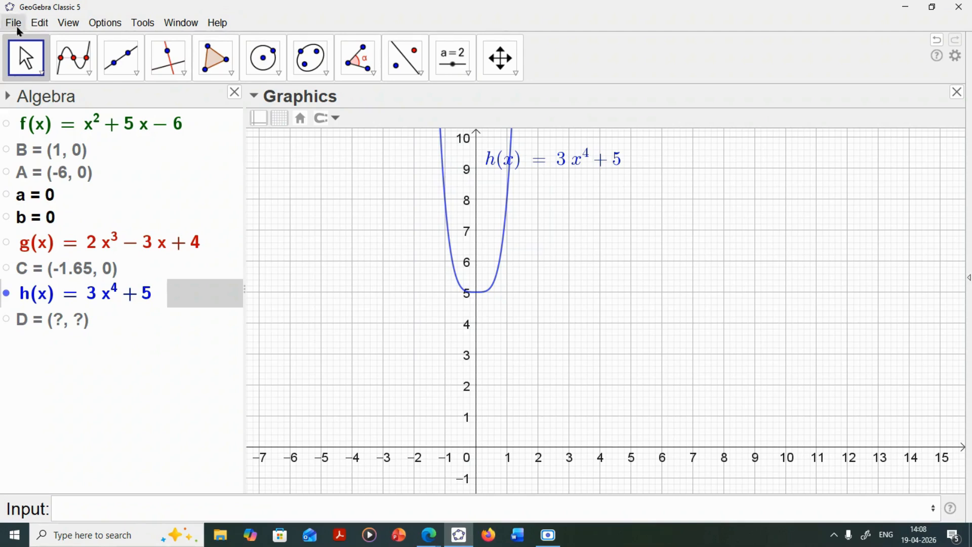
{"action": "left_click", "coordinate": [6, 124]}
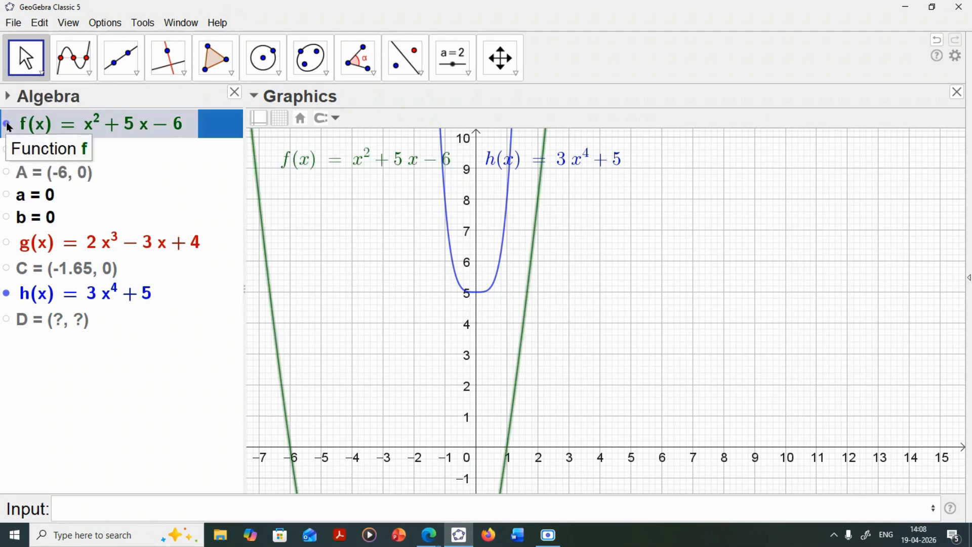
{"action": "scroll", "coordinate": [401, 318], "scroll_direction": "down", "scroll_amount": 2}
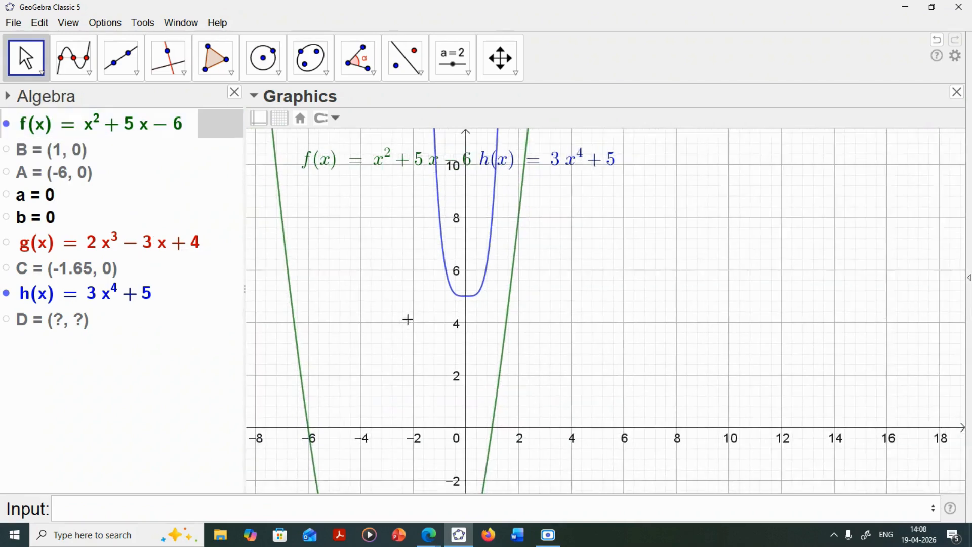
{"action": "left_click", "coordinate": [8, 295]}
{"action": "scroll", "coordinate": [492, 337], "scroll_direction": "down", "scroll_amount": 10}
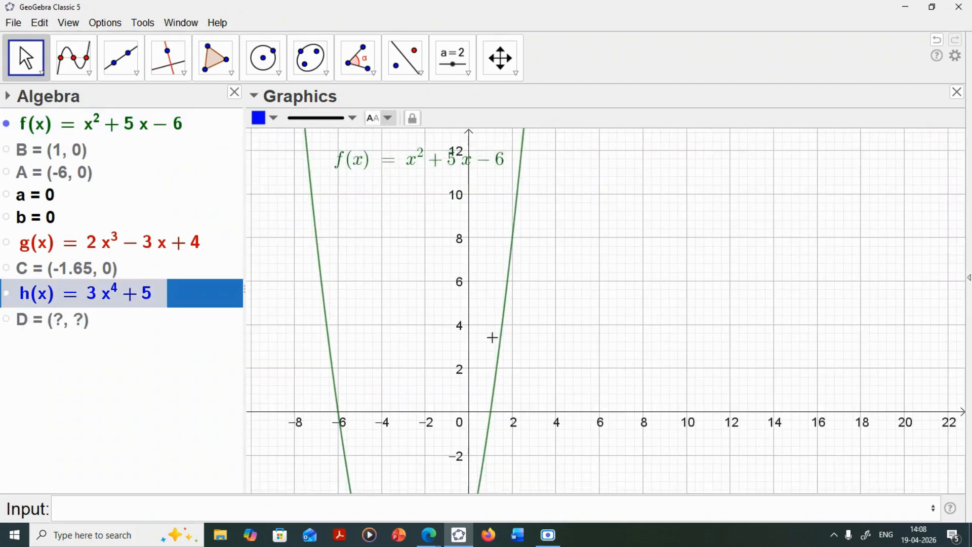
{"action": "left_click_drag", "start_coordinate": [492, 337], "coordinate": [499, 317]}
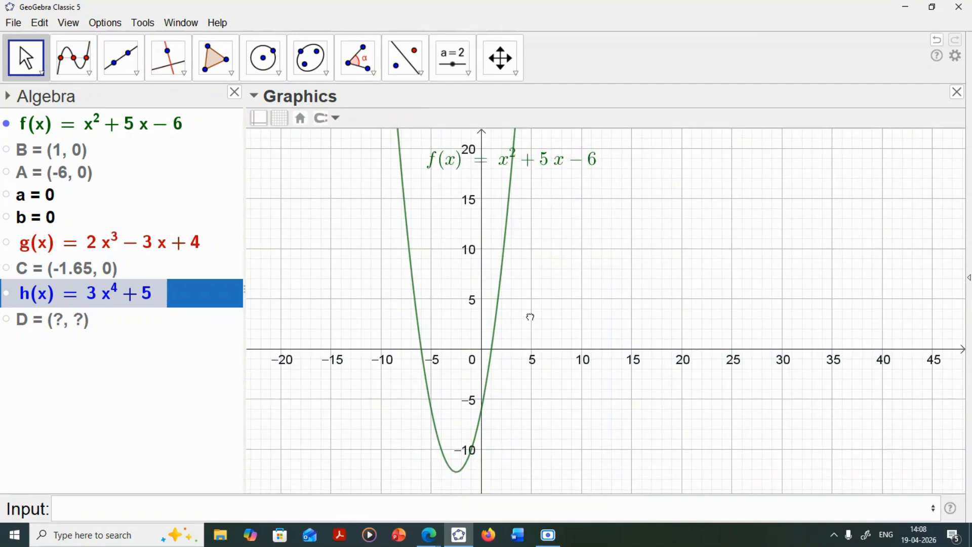
- Hide the quadratic f and show the cubic g with its root point C for review
{"action": "left_click", "coordinate": [6, 125]}
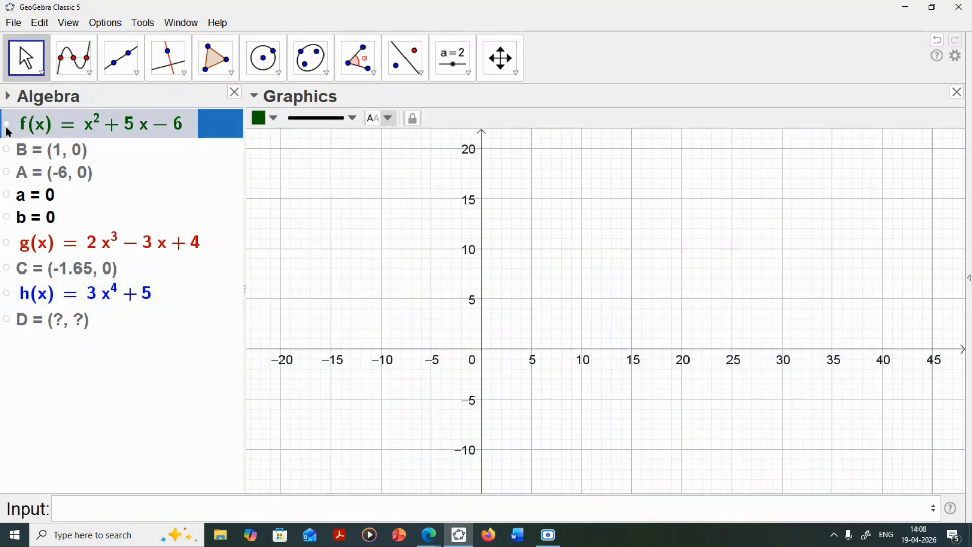
{"action": "left_click", "coordinate": [7, 242]}
{"action": "left_click", "coordinate": [7, 268]}
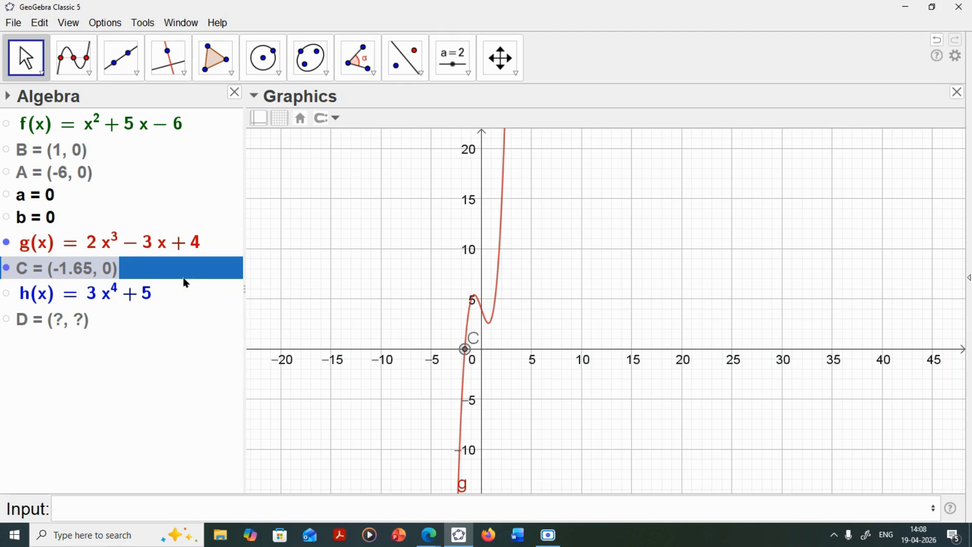
- Hide the cubic g and root point C, and show the quartic h to review it against the x-axis
{"action": "left_click", "coordinate": [7, 242]}
{"action": "left_click", "coordinate": [7, 270]}
{"action": "left_click", "coordinate": [7, 270]}
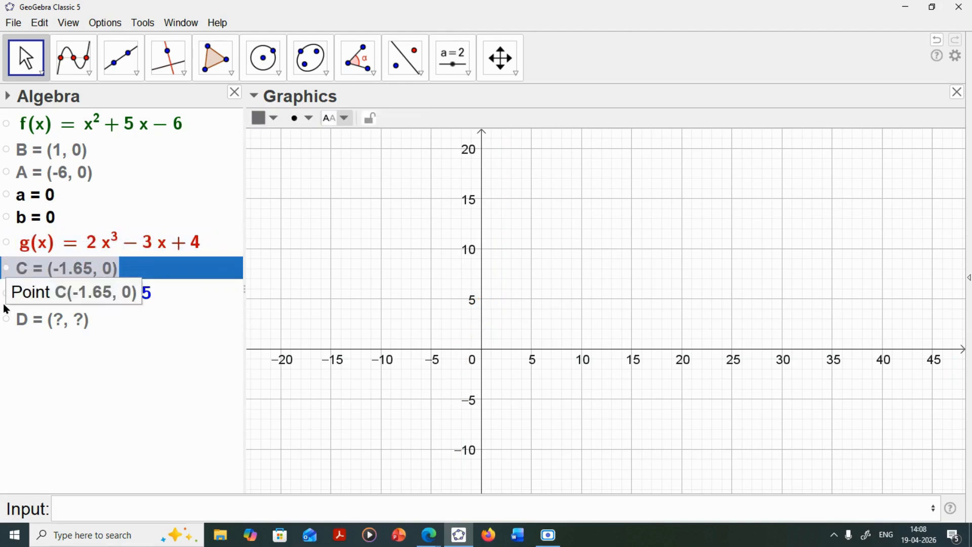
{"action": "left_click", "coordinate": [6, 293]}
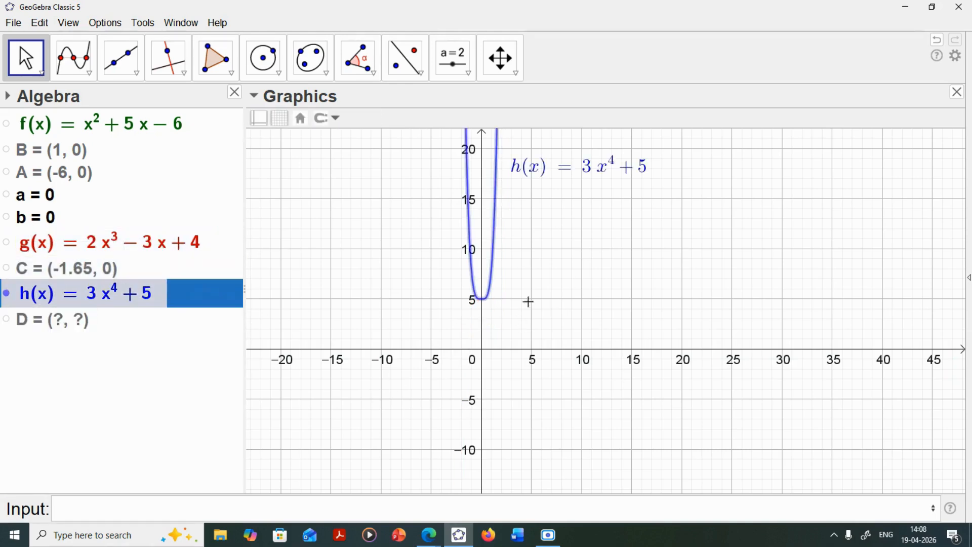
{"action": "left_click", "coordinate": [591, 249]}
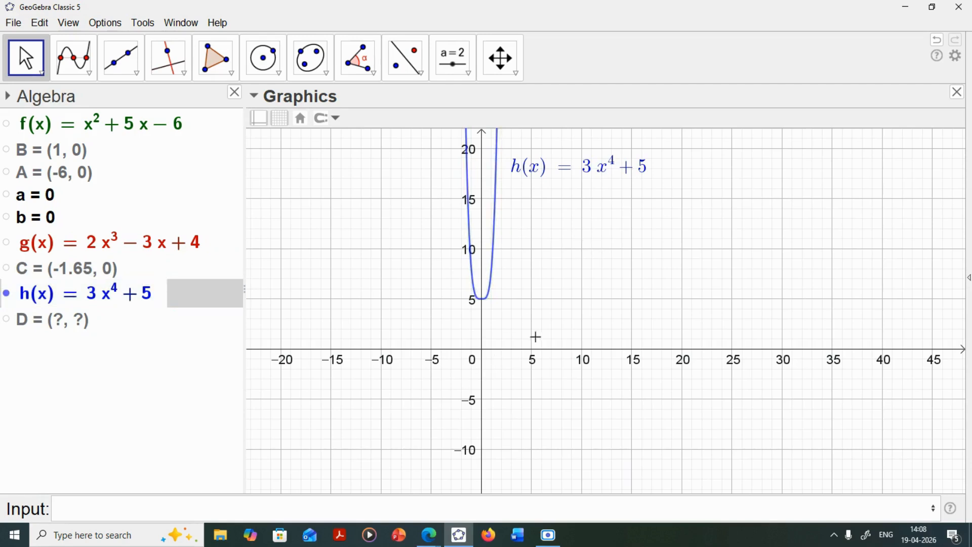